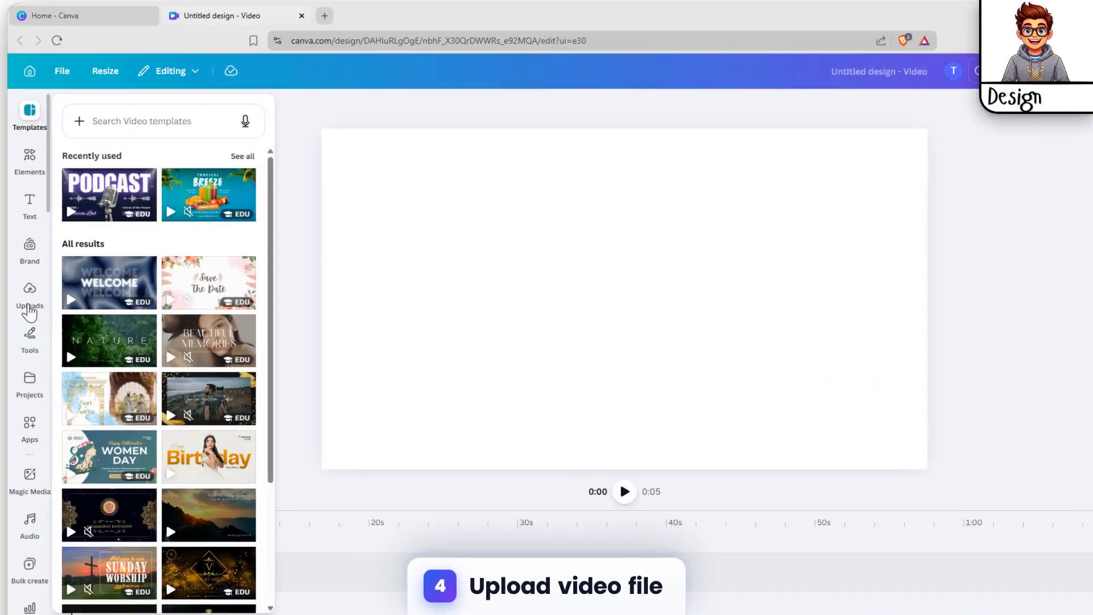
Add the uploaded street map image to the video as a full-frame clip.
click(46, 281)
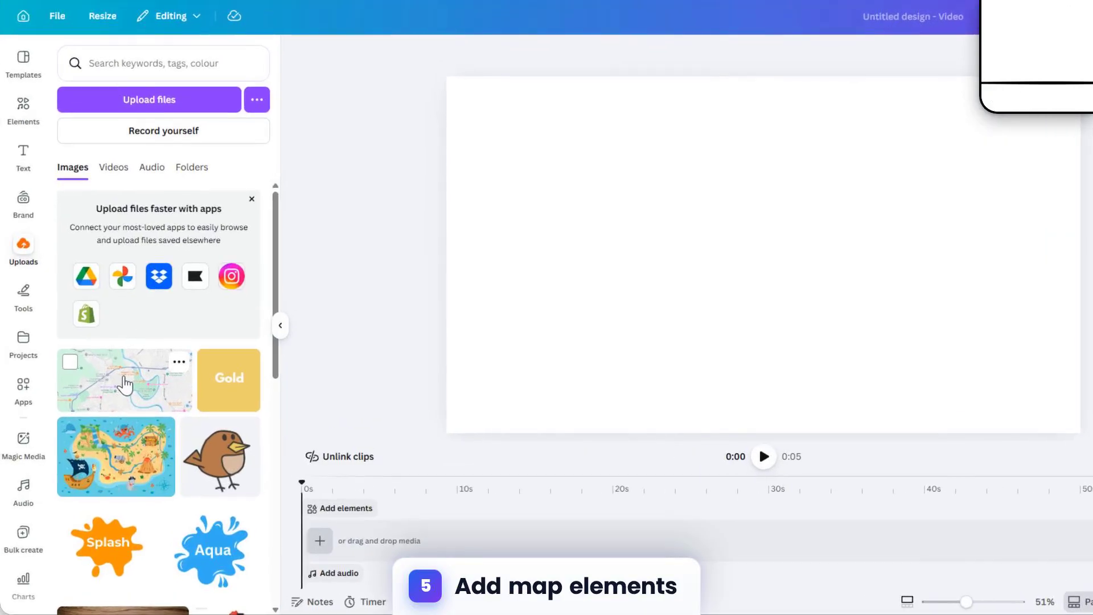
click(131, 393)
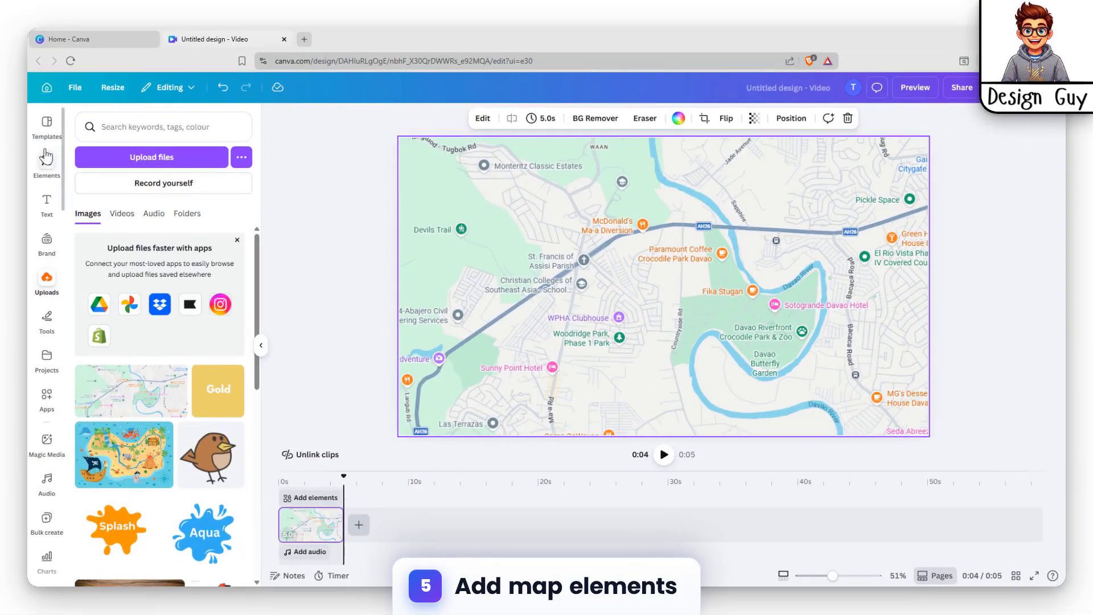
Search the design elements for "map pin".
click(45, 164)
click(145, 130)
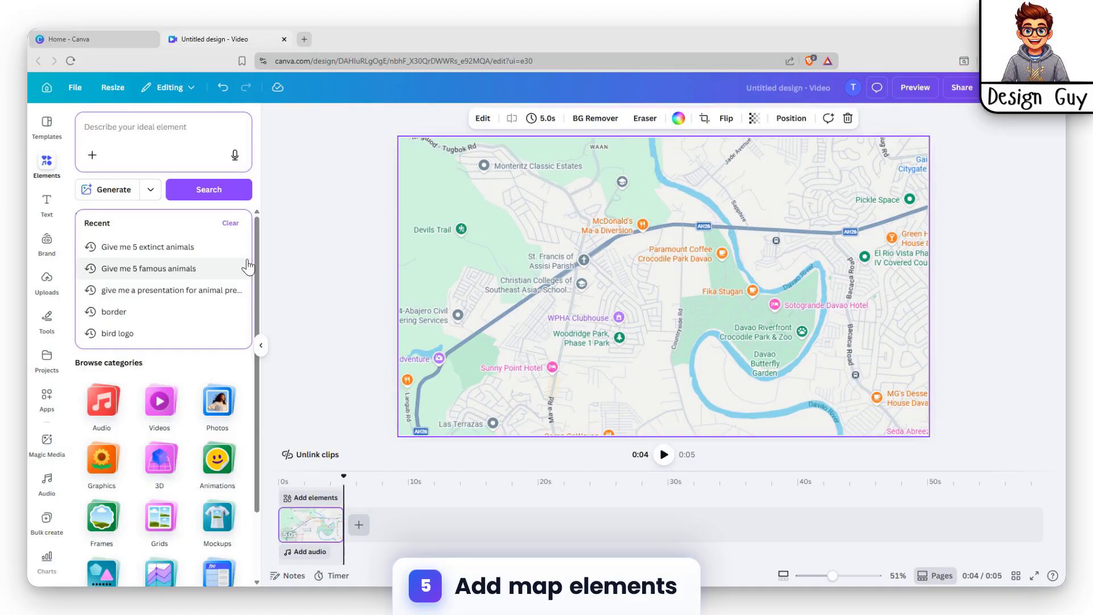
text(l)
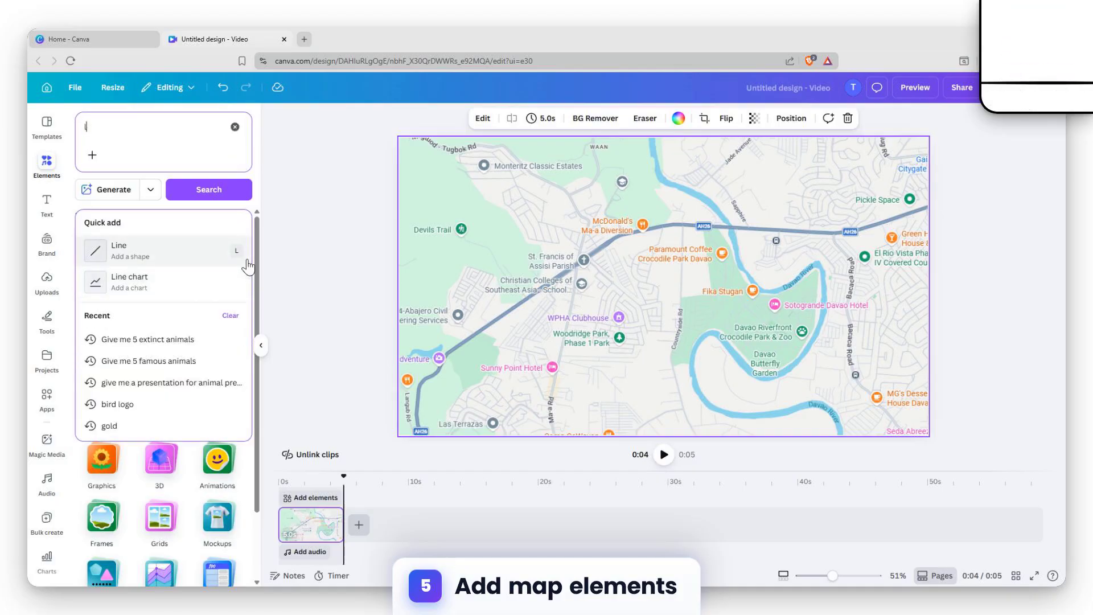
key(BackSpace)
text(map pin)
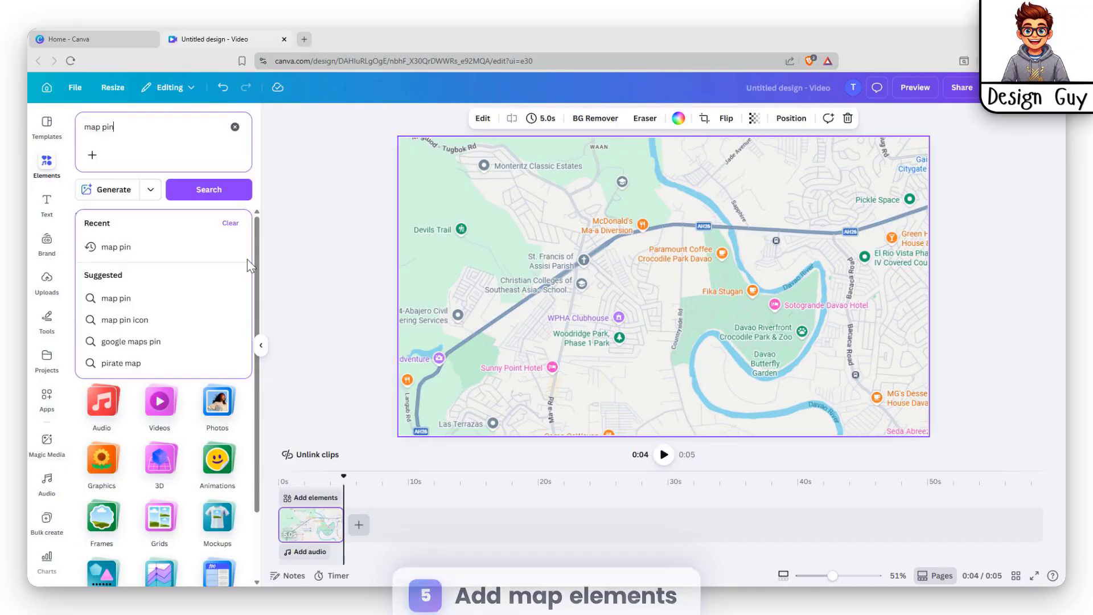
key(Return)
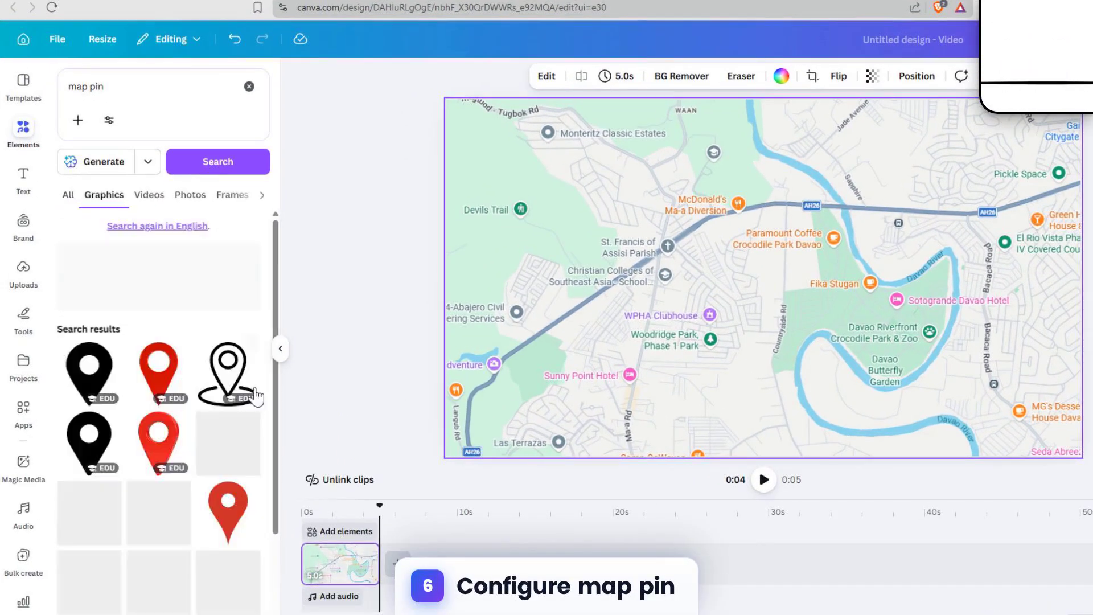
Place a small red map pin with a gold base over Sunny Point Hotel.
scroll(256, 396, down, 2)
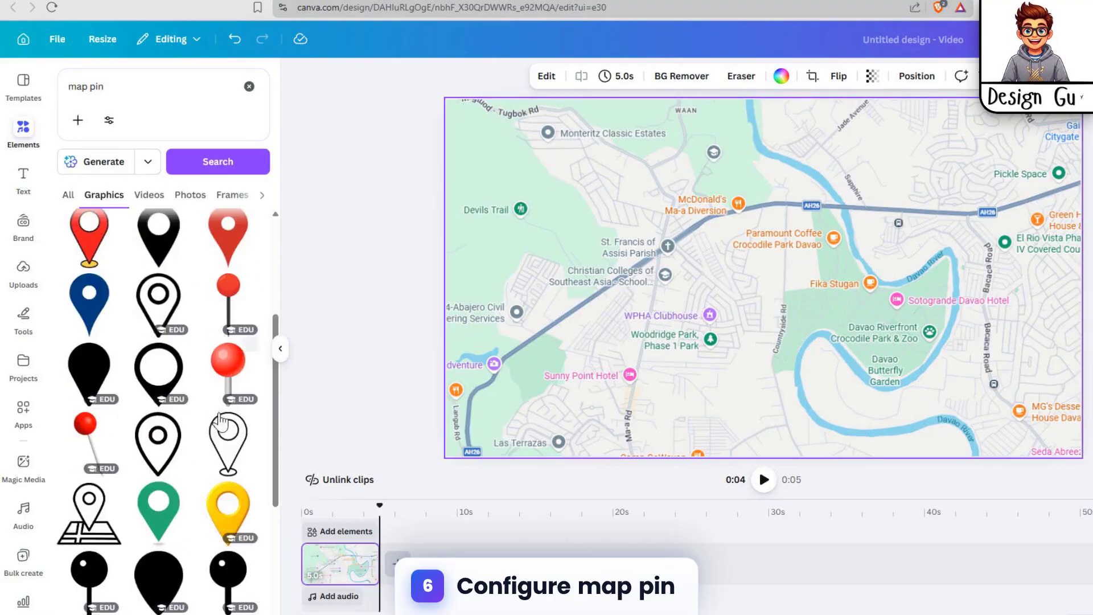
click(103, 381)
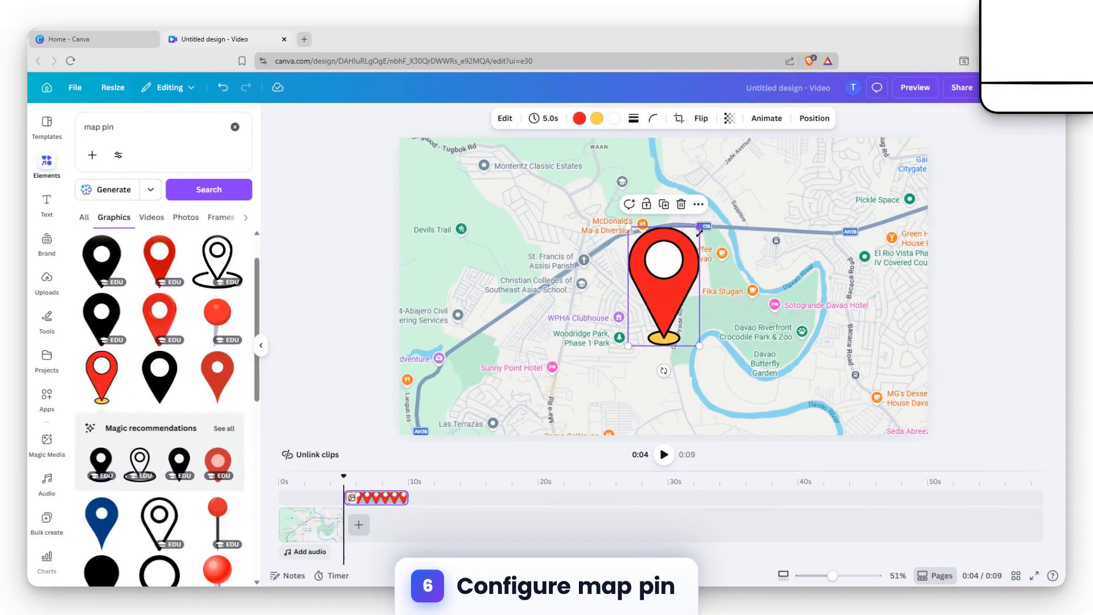
drag(806, 207, 754, 279)
drag(656, 289, 579, 353)
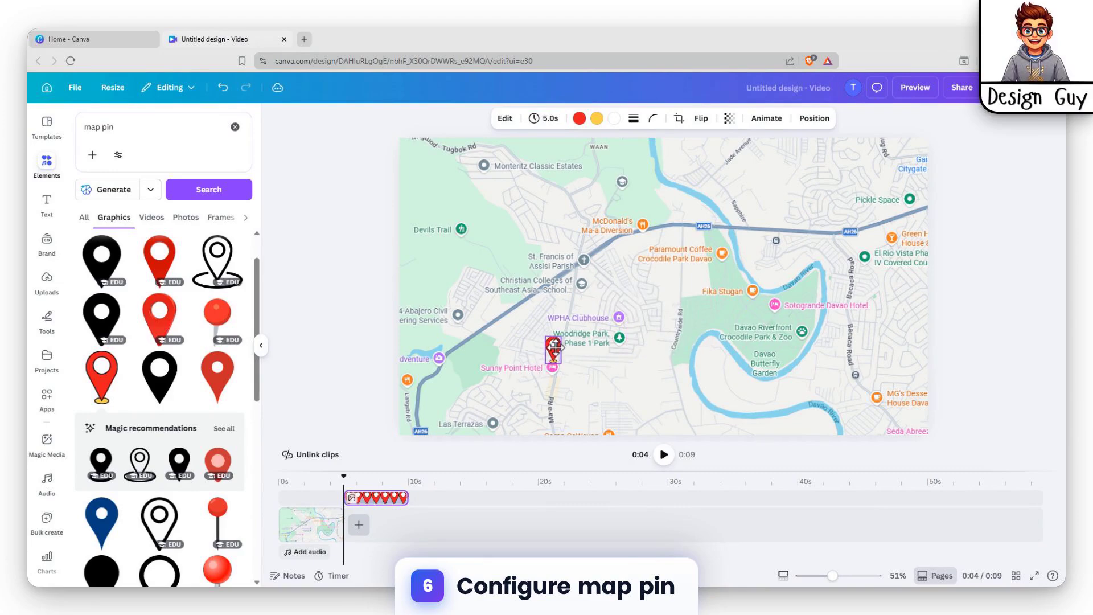
mouse_move(561, 343)
mouse_down()
mouse_move(566, 370)
mouse_move(561, 333)
mouse_up()
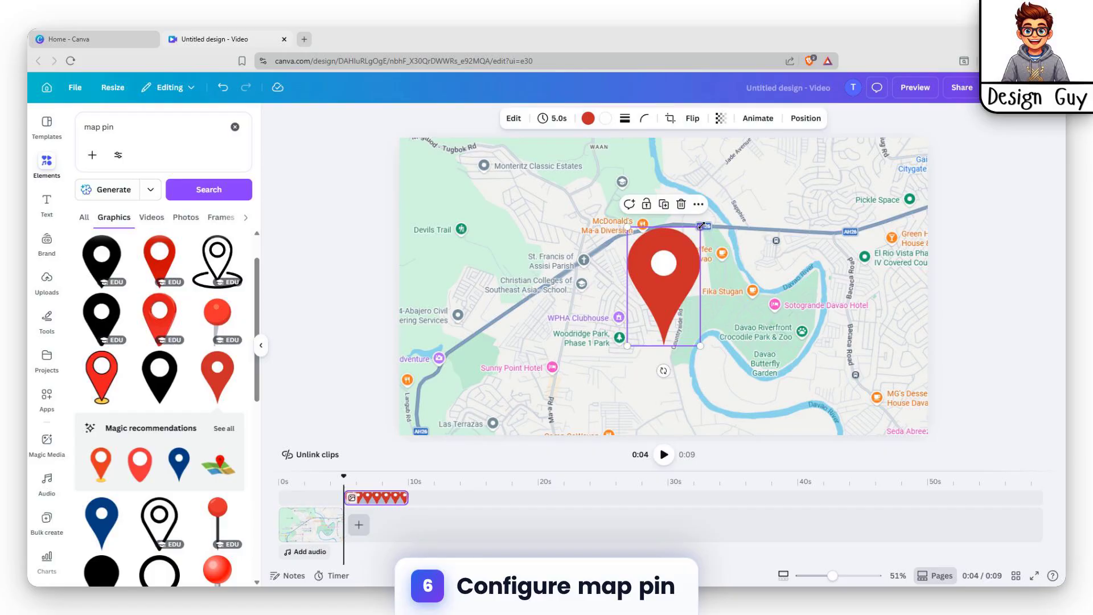
Shrink the plain red map pin and place its tip on Sunny Point Hotel.
drag(701, 226, 552, 341)
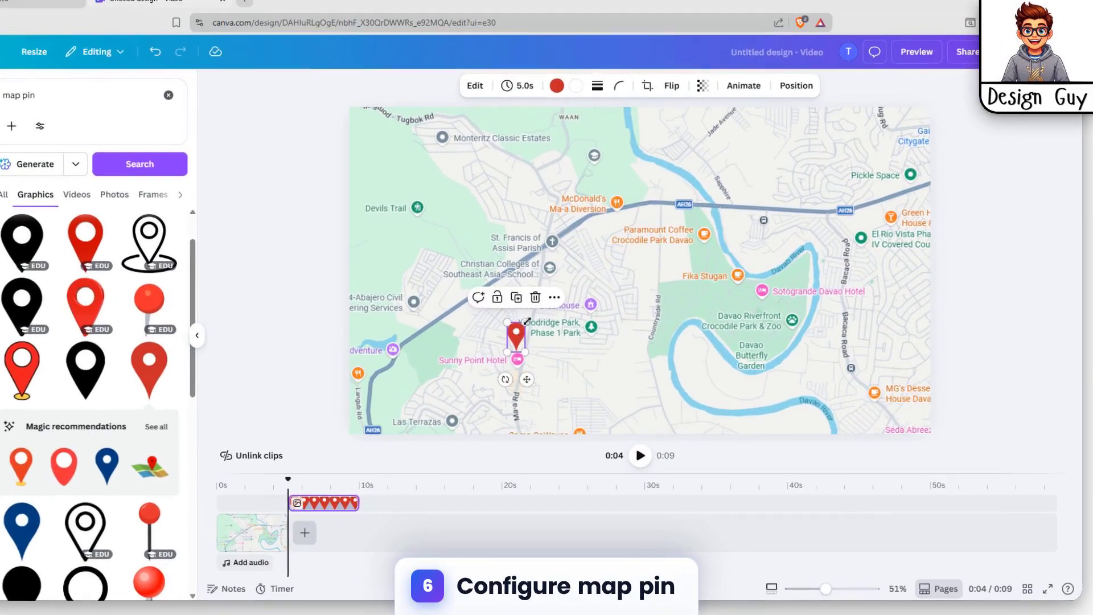
click(668, 387)
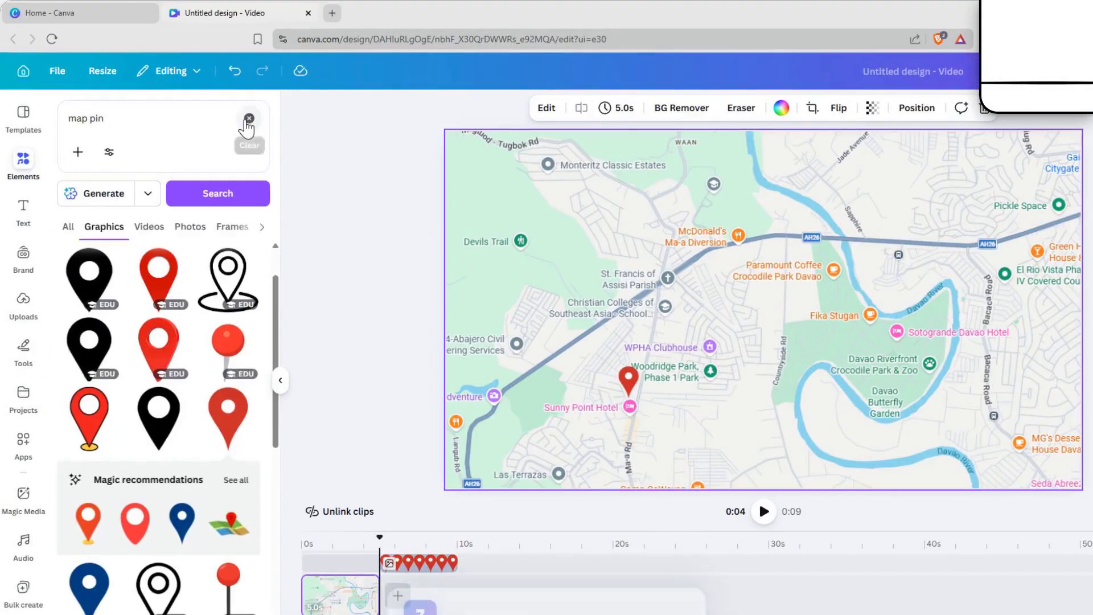
Find the basic Arrow shape among the elements and add it to the map.
click(248, 119)
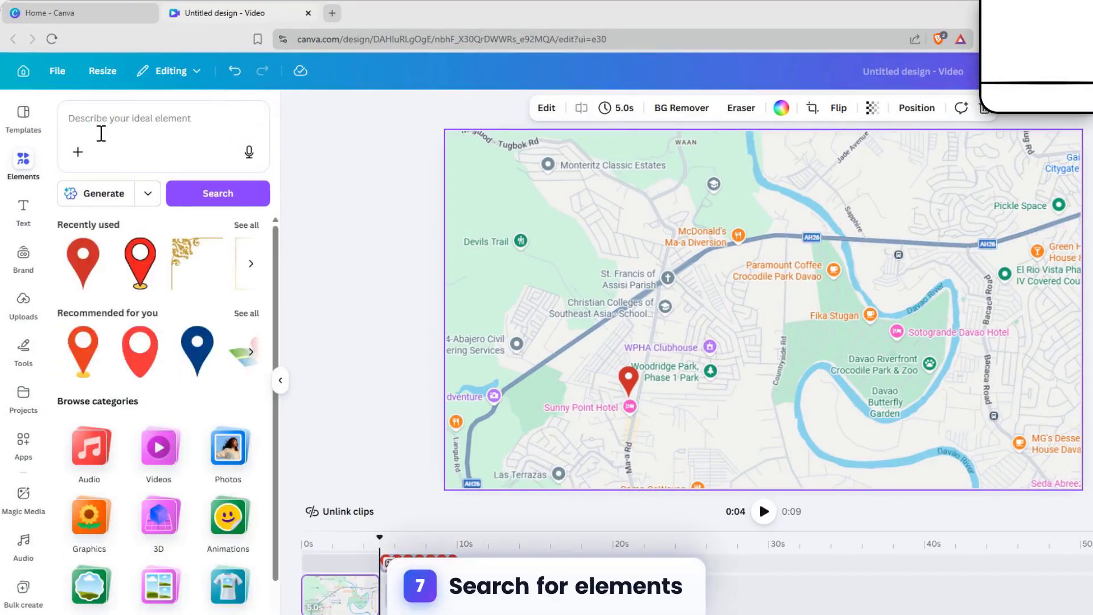
click(139, 121)
text(arr)
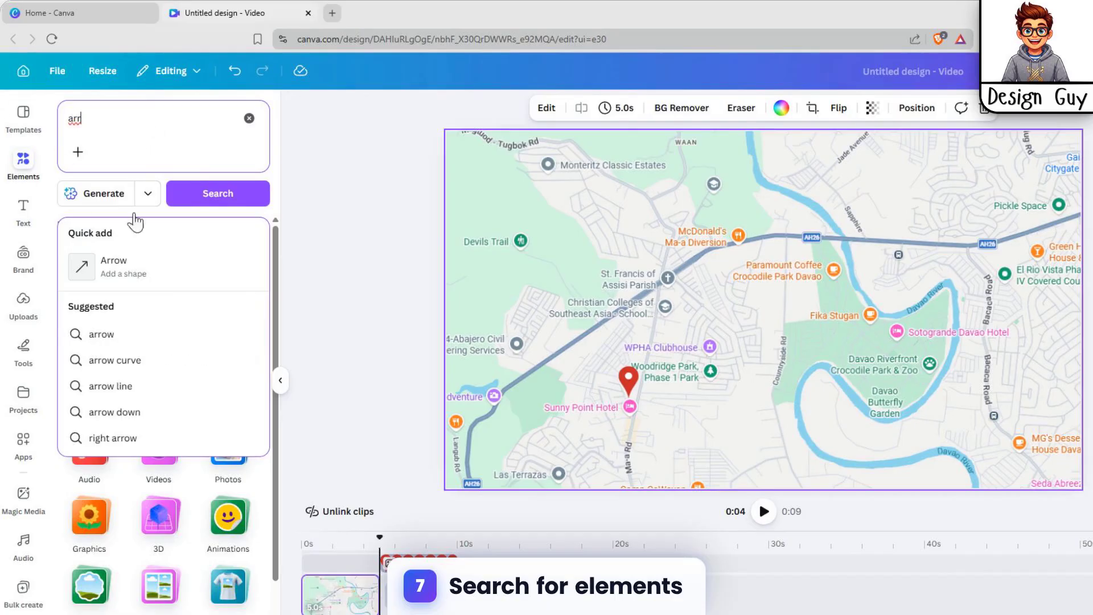
click(180, 272)
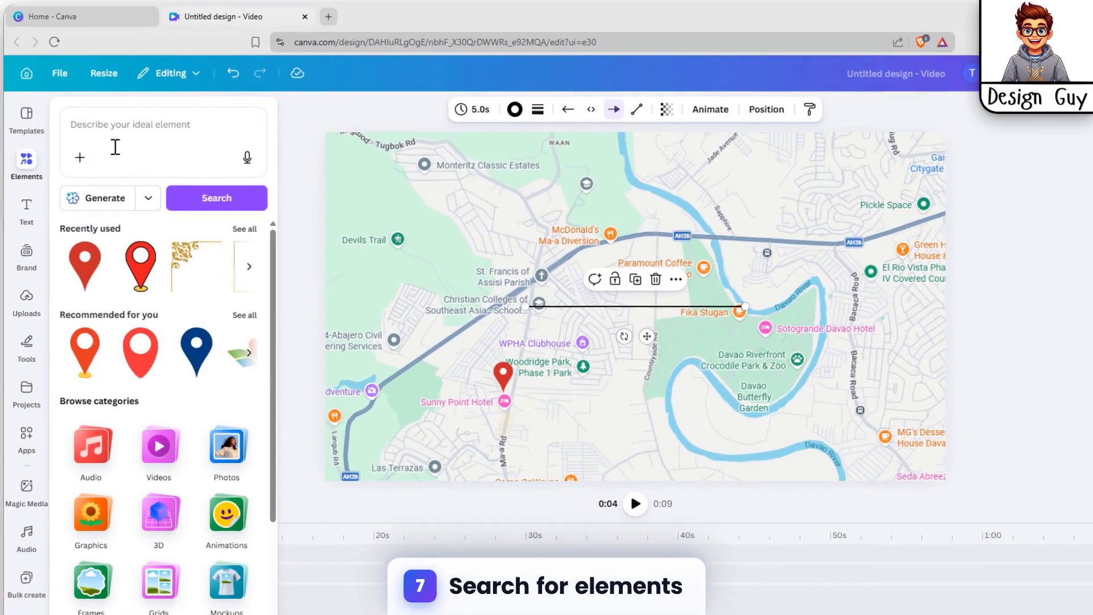
click(162, 140)
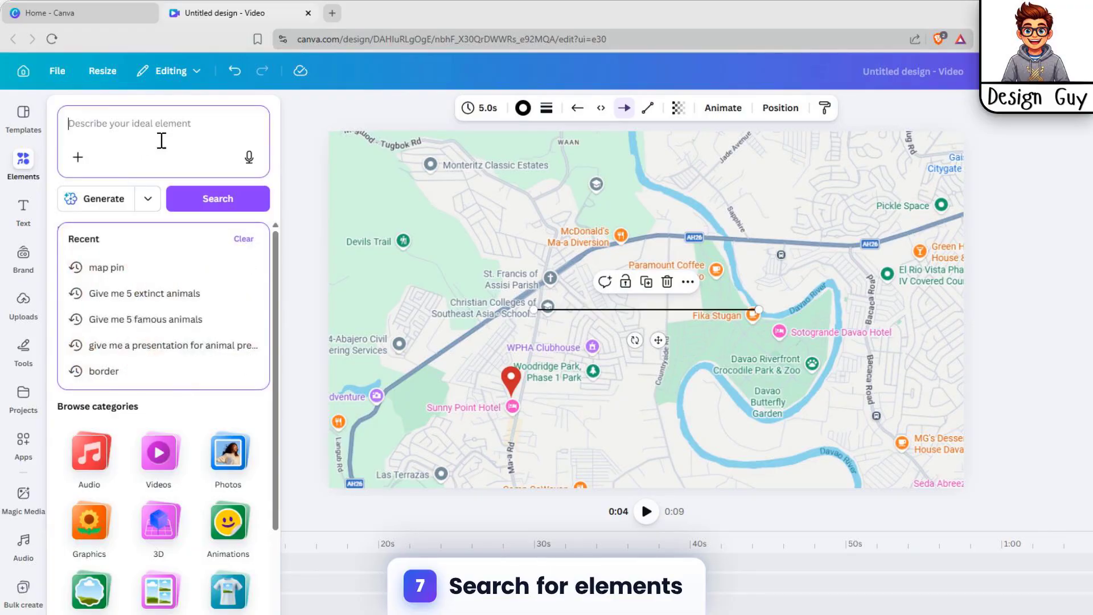
text(ar)
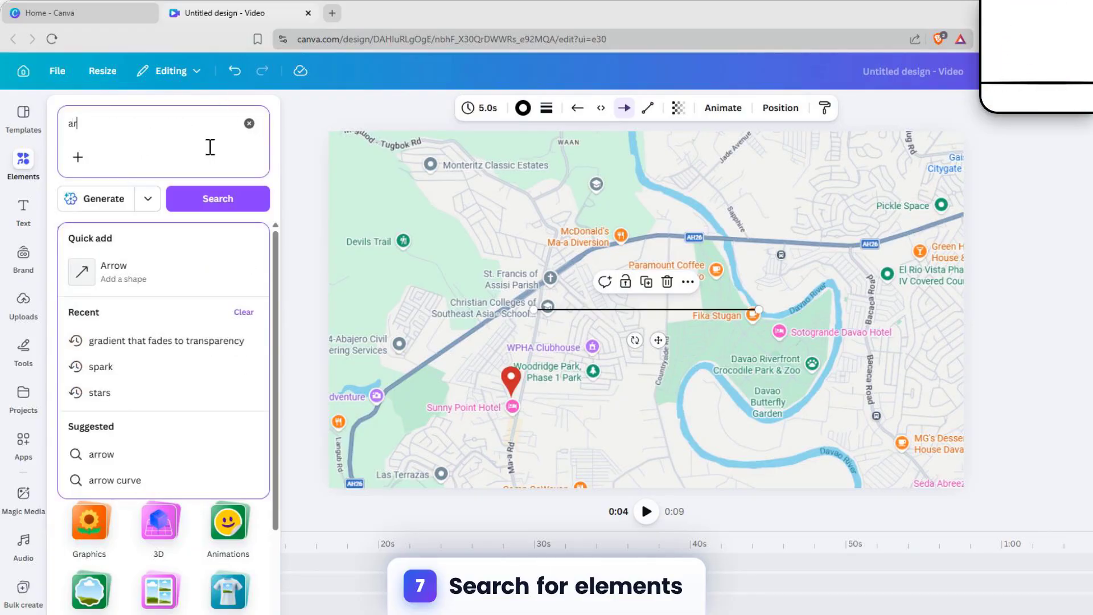
click(86, 270)
click(97, 117)
key(Escape)
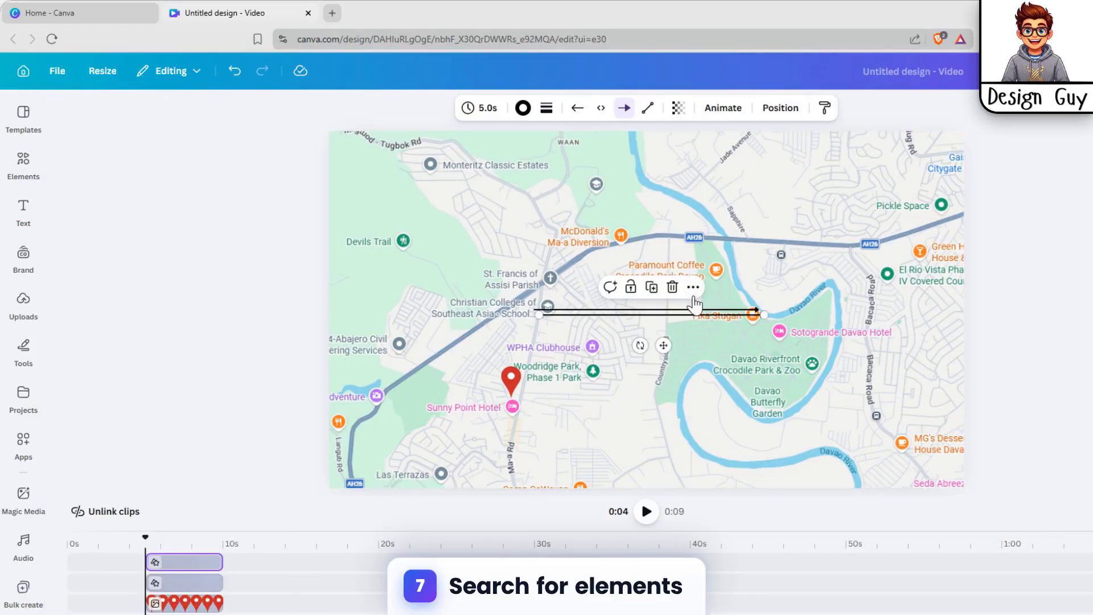
key(Escape)
Run the arrow from the Sunny Point Hotel pin up to the main road beside McDonald's Ma-a Diversion.
click(539, 310)
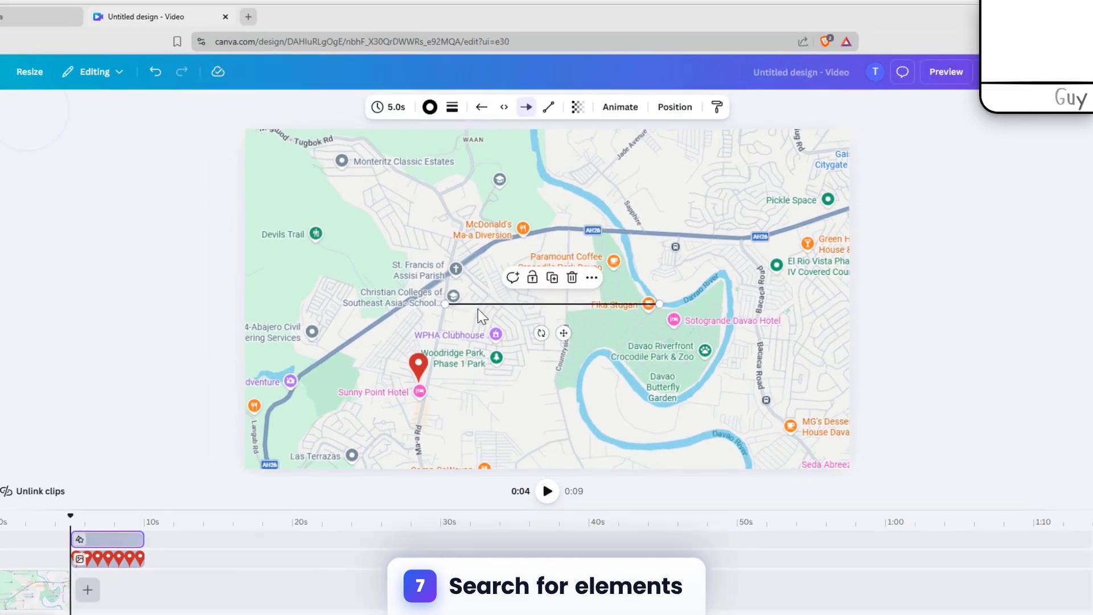
drag(433, 309, 412, 370)
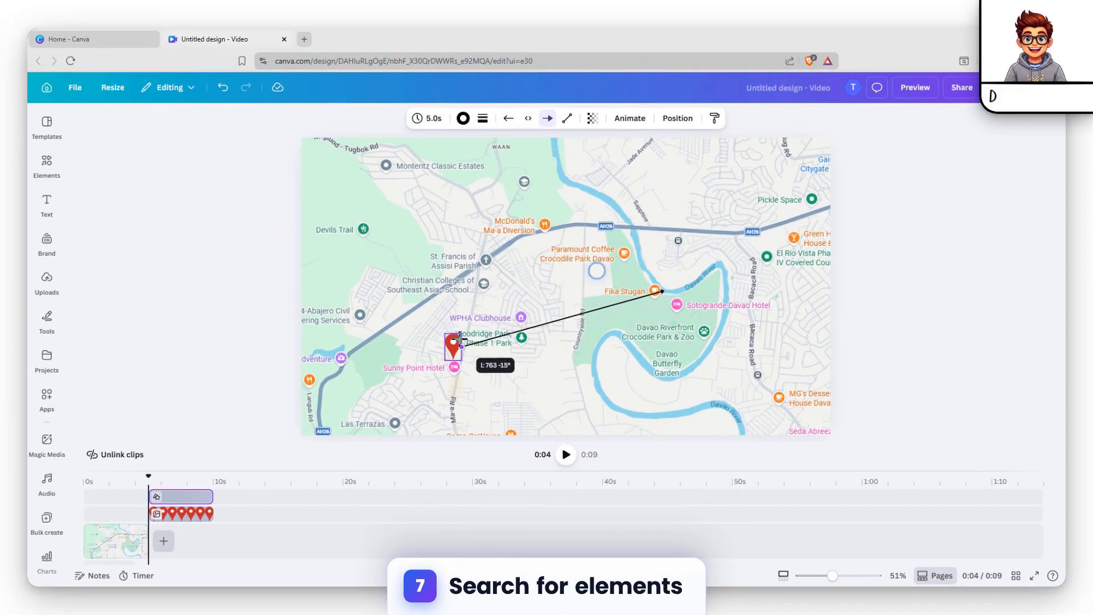
mouse_move(459, 340)
mouse_down()
mouse_move(465, 360)
mouse_move(454, 360)
mouse_up()
drag(662, 292, 520, 230)
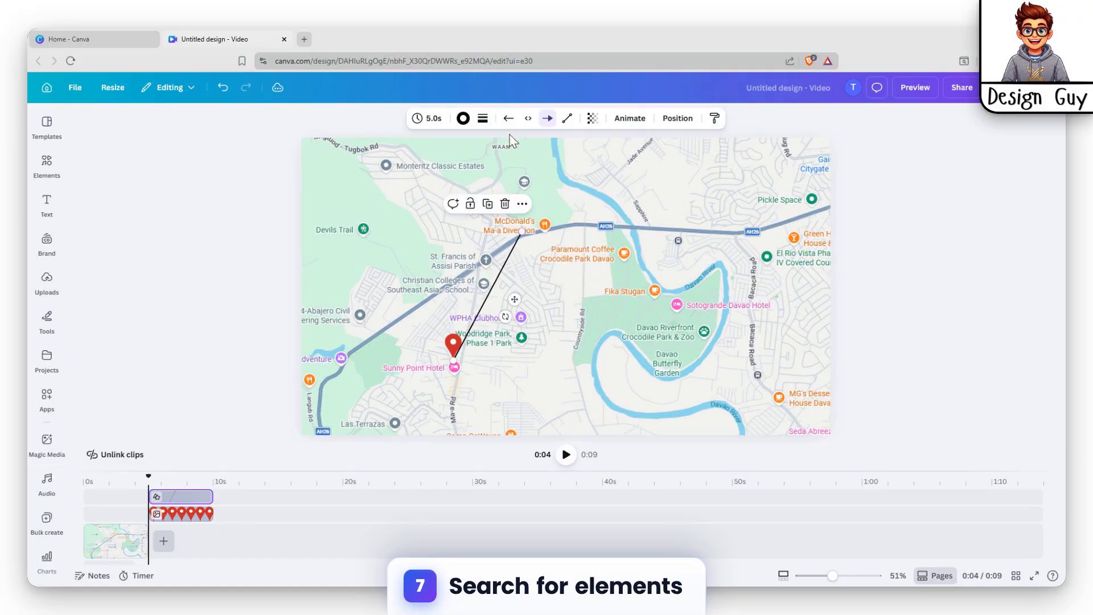
Change the arrow's line type to Curved and adjust its head to end beside McDonald's Ma-a Diversion.
click(566, 119)
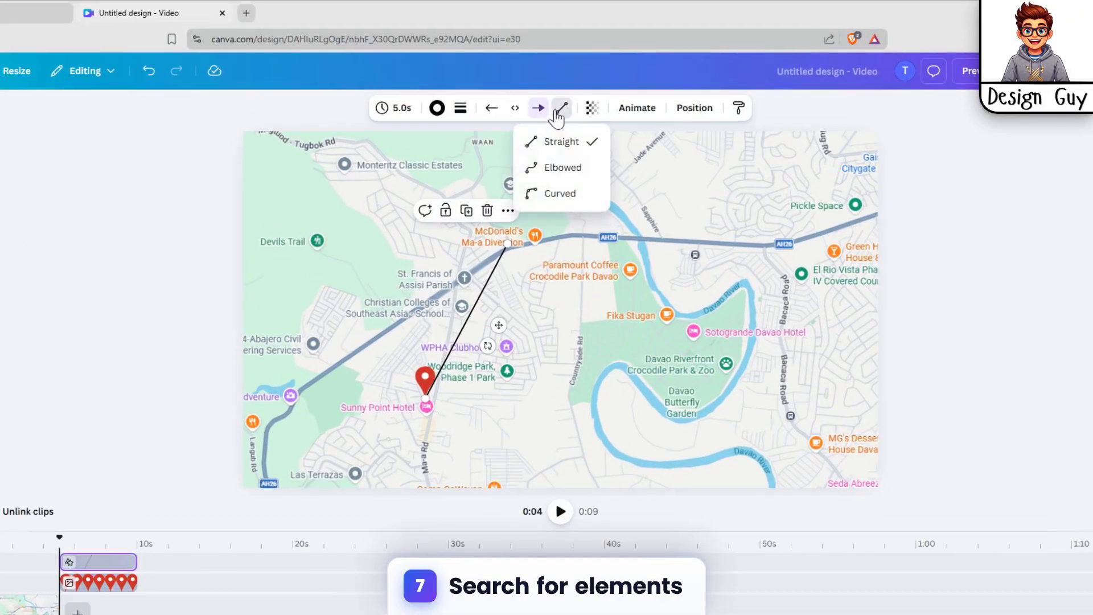
click(561, 193)
drag(506, 243, 531, 275)
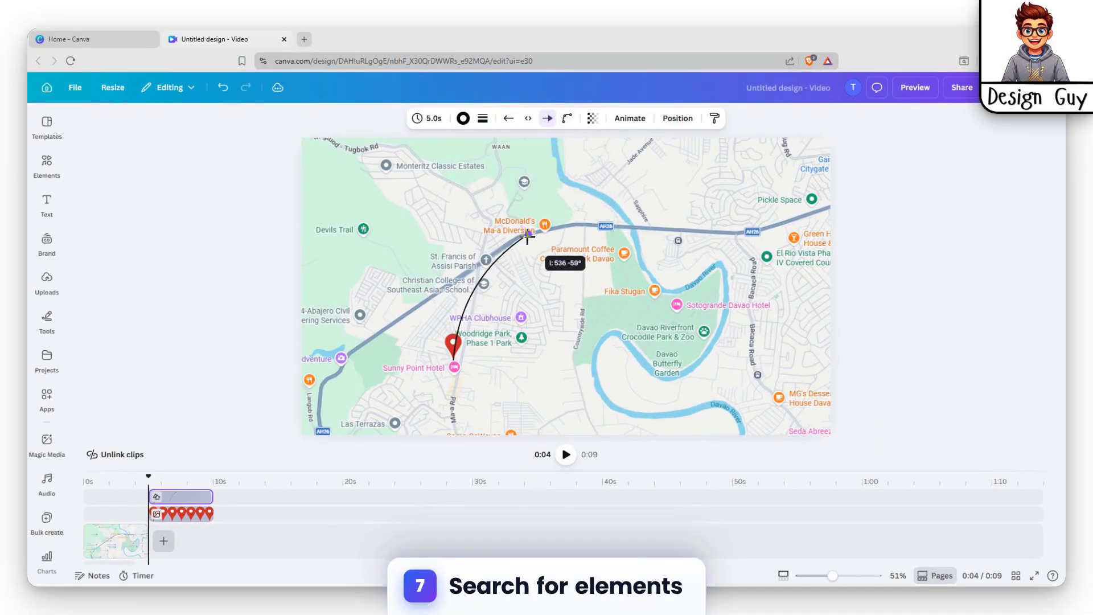
drag(526, 233, 527, 232)
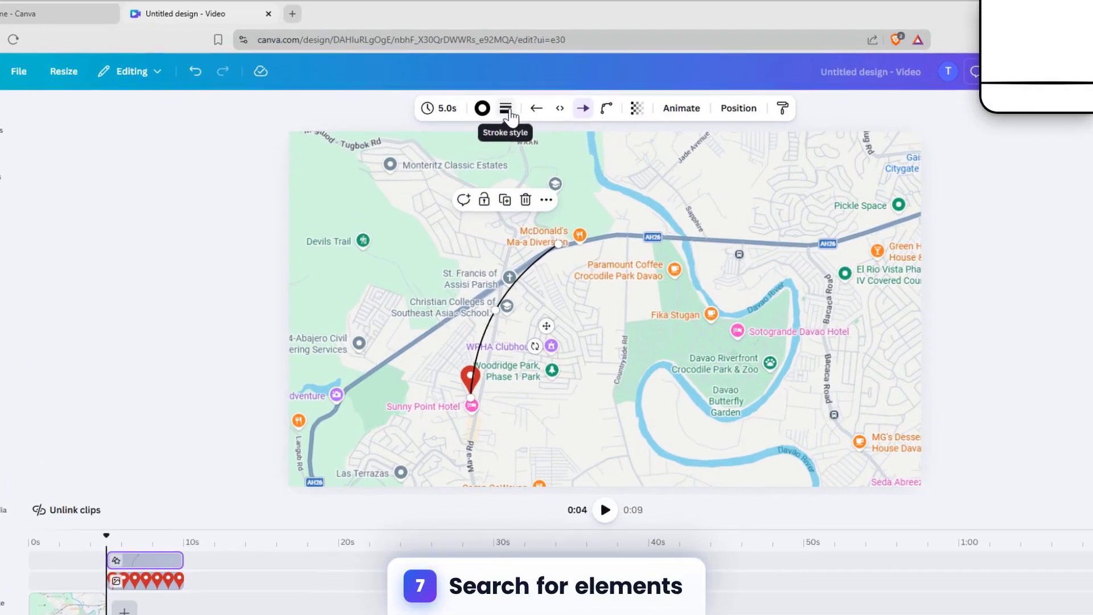
Give the curved arrow the short-dashed stroke style and deselect it.
click(484, 119)
click(528, 146)
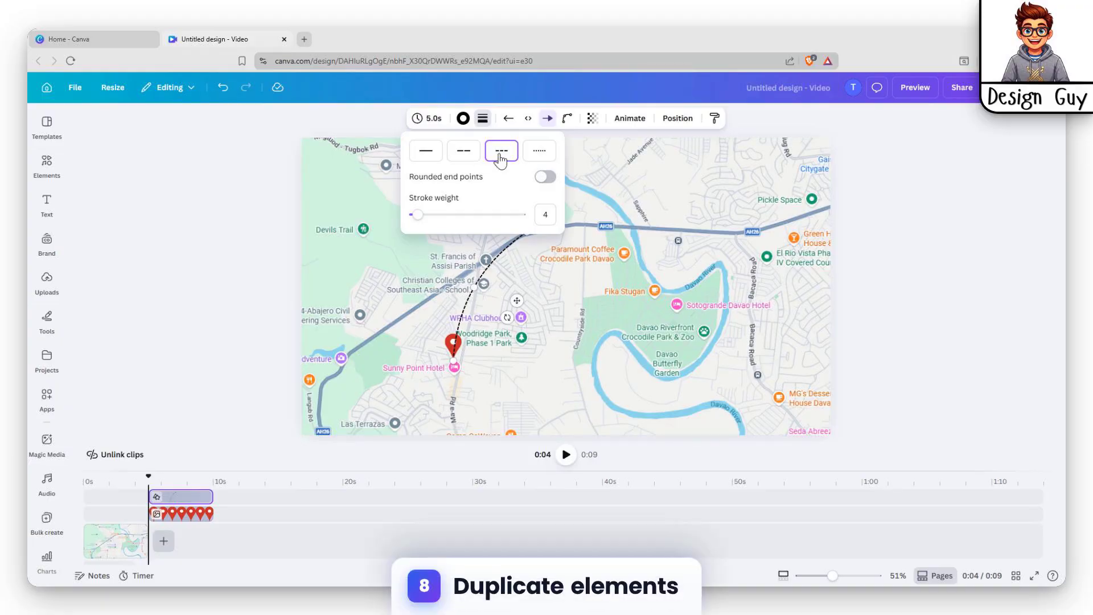
click(532, 272)
click(455, 386)
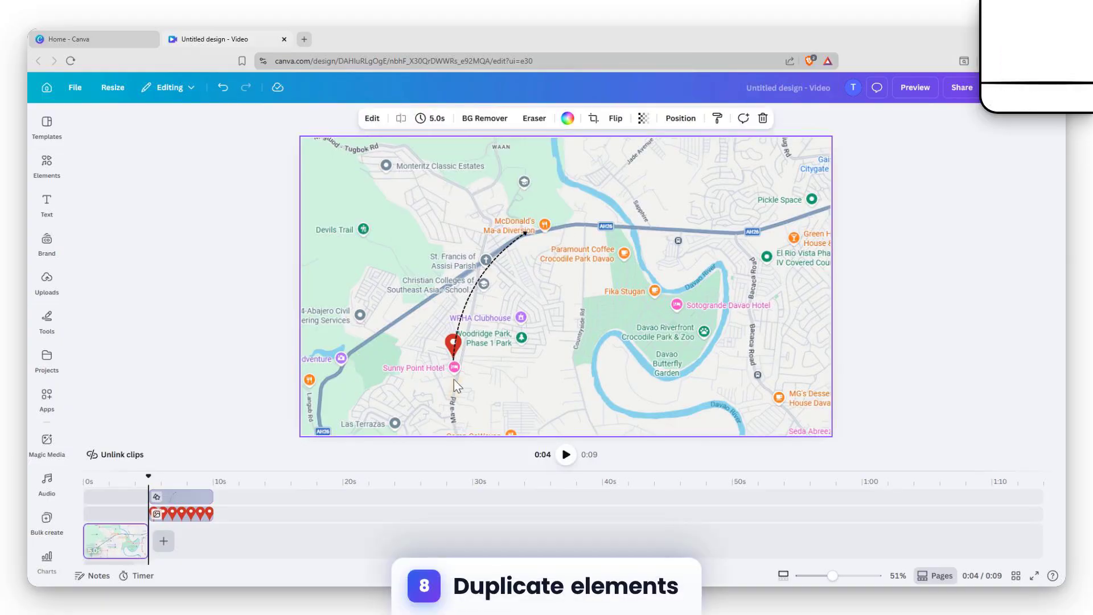
Select the dashed arrow together with the red pin and duplicate both.
click(451, 348)
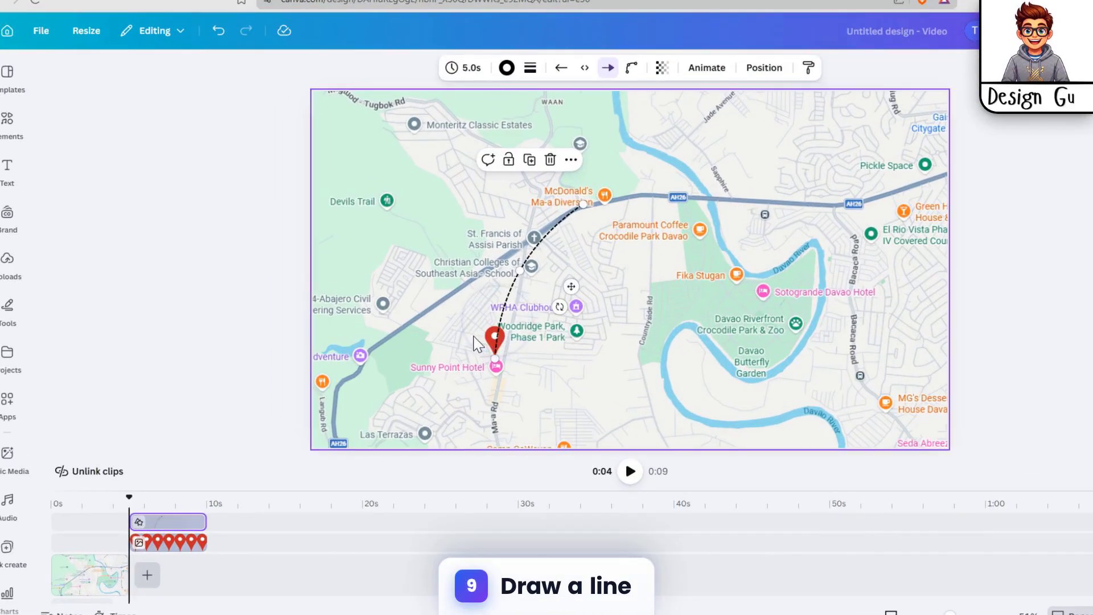
click(453, 342)
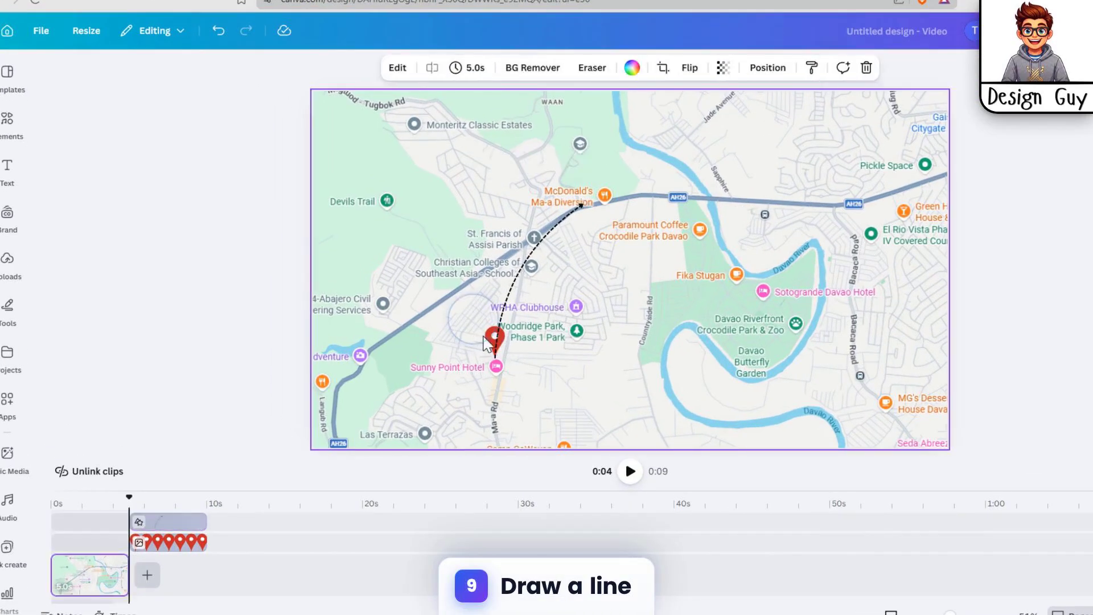
click(501, 316)
shift+click(494, 339)
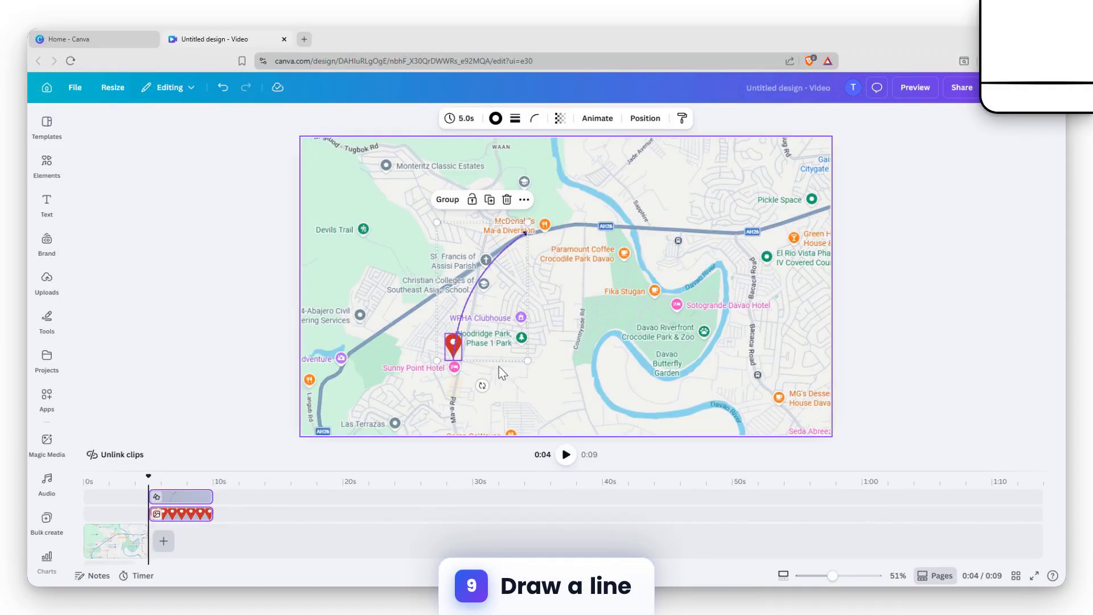
key(ctrl+d)
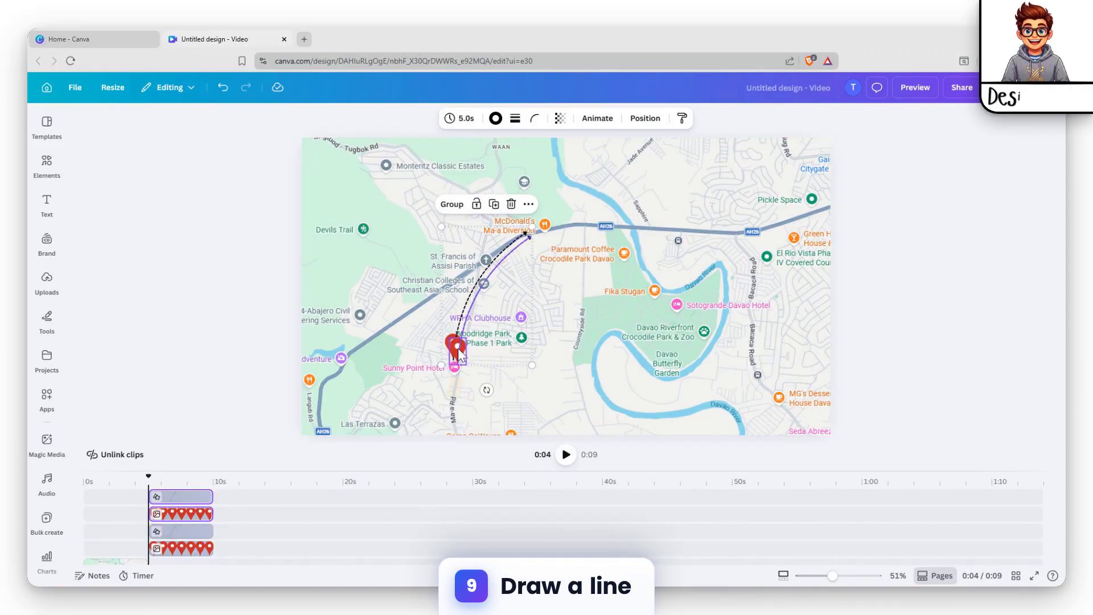
Delete the duplicated arrow and place the duplicated pin on McDonald's Ma-a Diversion.
drag(466, 357, 506, 344)
click(525, 261)
key(Delete)
click(501, 366)
drag(512, 356, 540, 208)
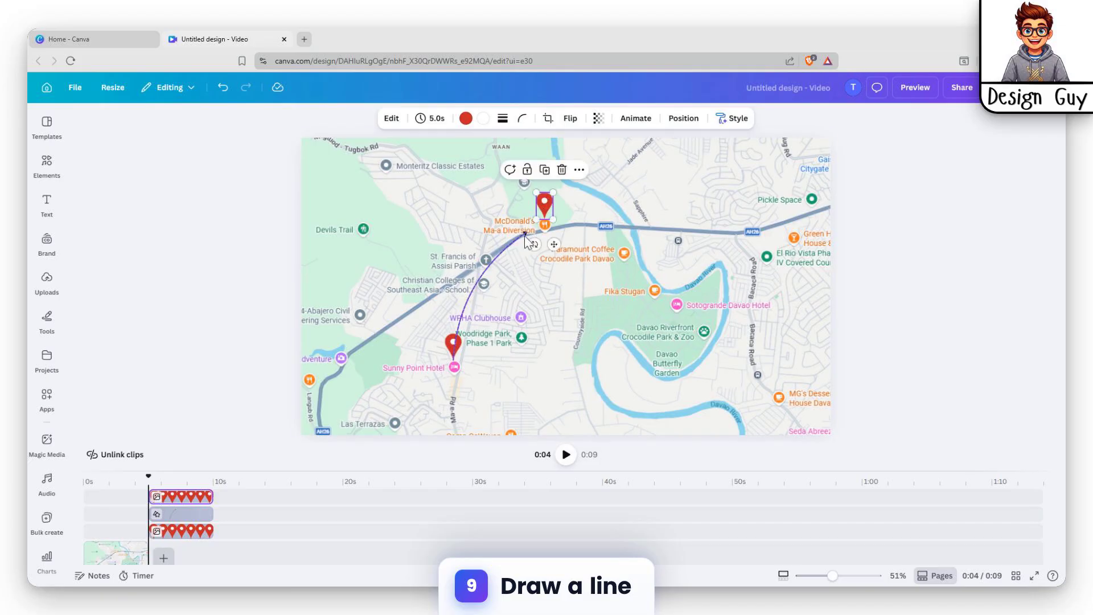
Adjust both ends of the dashed arrow so it runs from the Sunny Point Hotel pin to the McDonald's pin.
mouse_move(524, 232)
mouse_down()
mouse_move(537, 219)
mouse_move(535, 229)
mouse_up()
drag(473, 352, 464, 337)
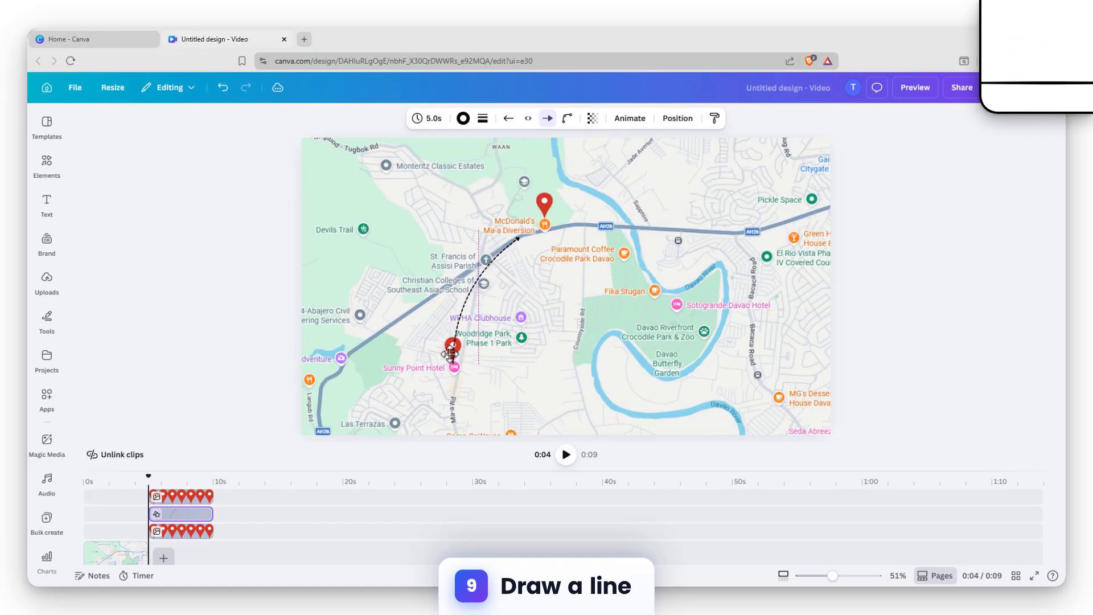
drag(449, 354, 458, 358)
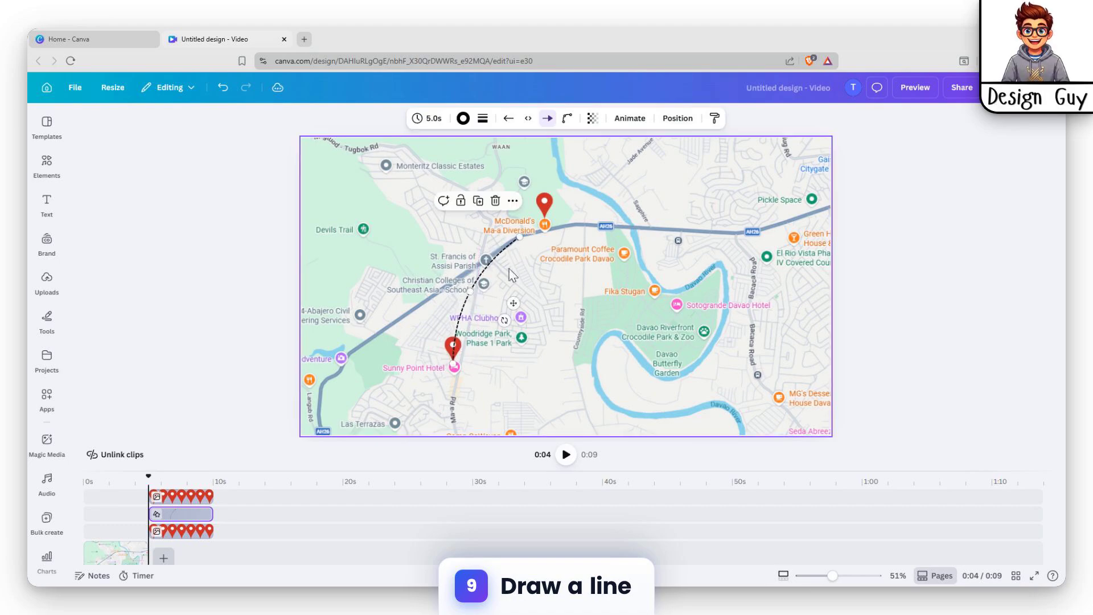
drag(522, 238, 535, 230)
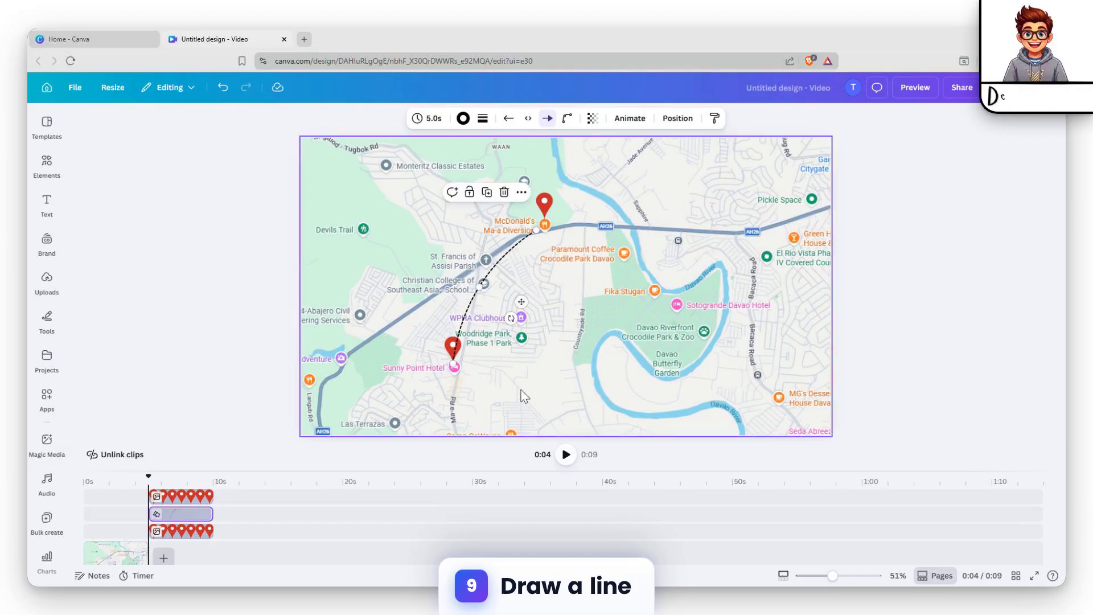
key(Escape)
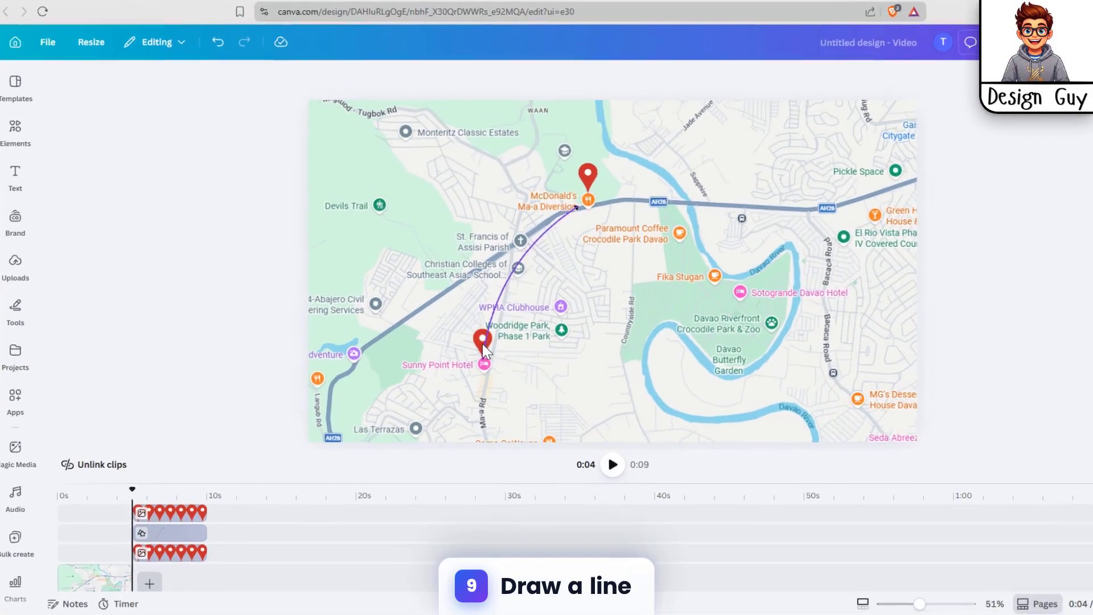
Shift the dashed arrow's start beside the Sunny Point Hotel pin and bend its middle to follow the road to McDonald's.
click(451, 360)
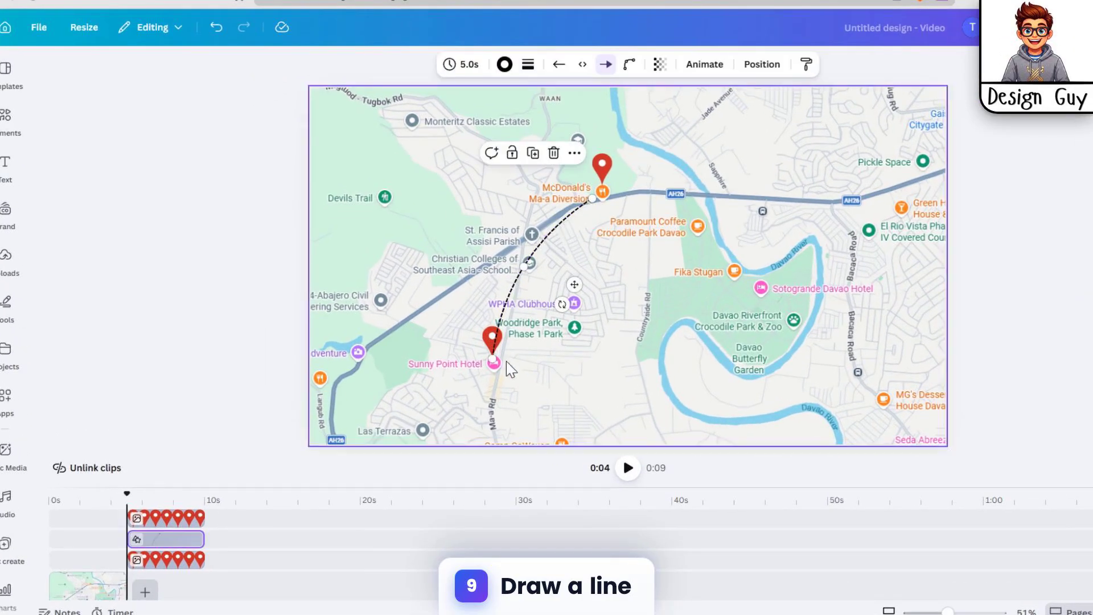
drag(491, 357, 506, 352)
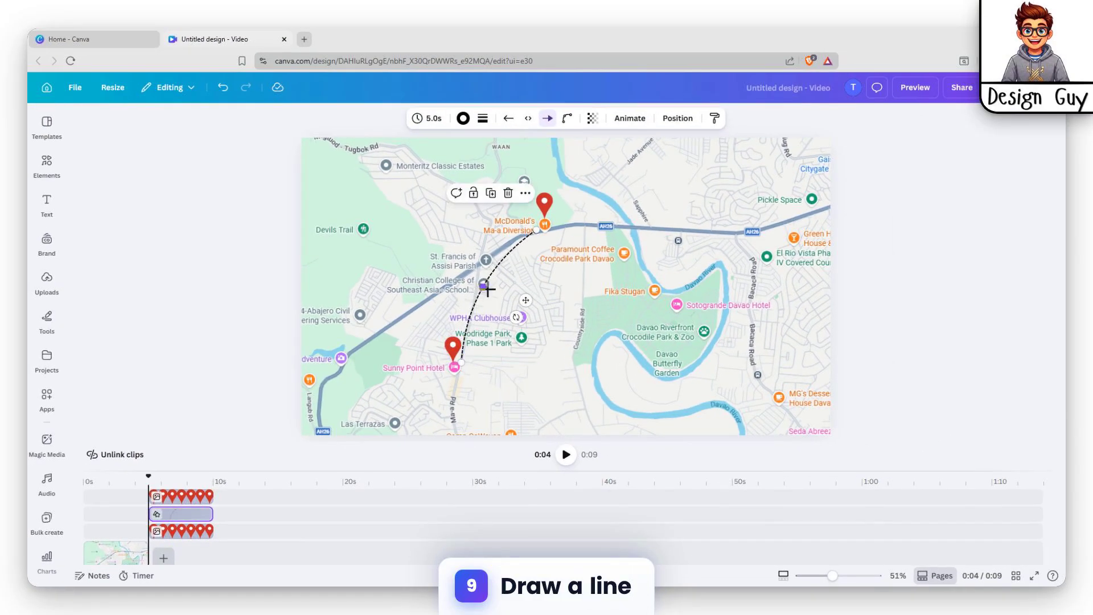
drag(488, 290, 513, 234)
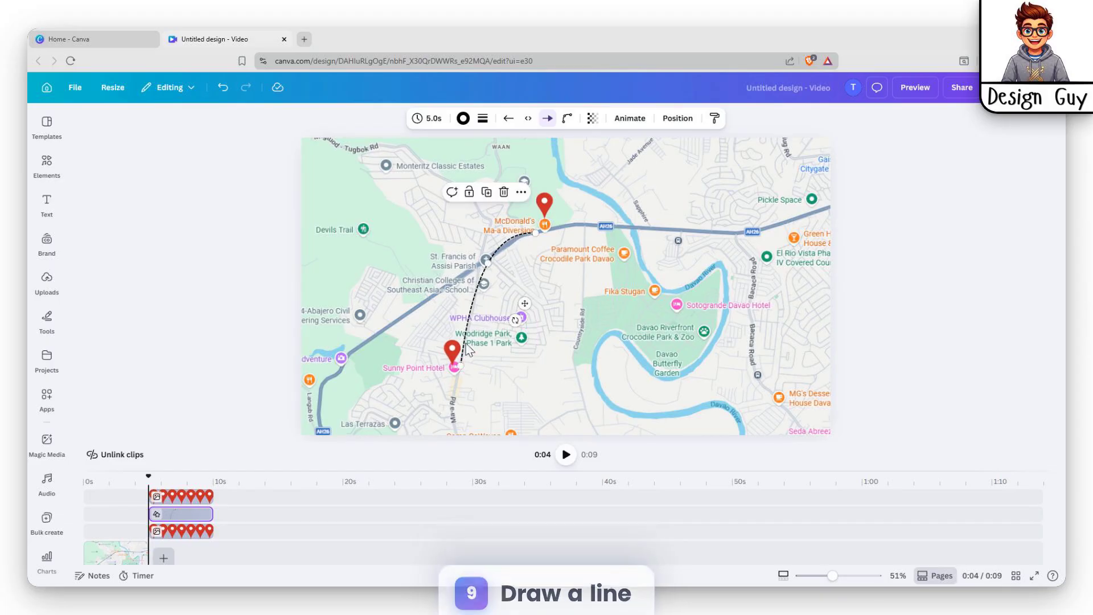
click(591, 362)
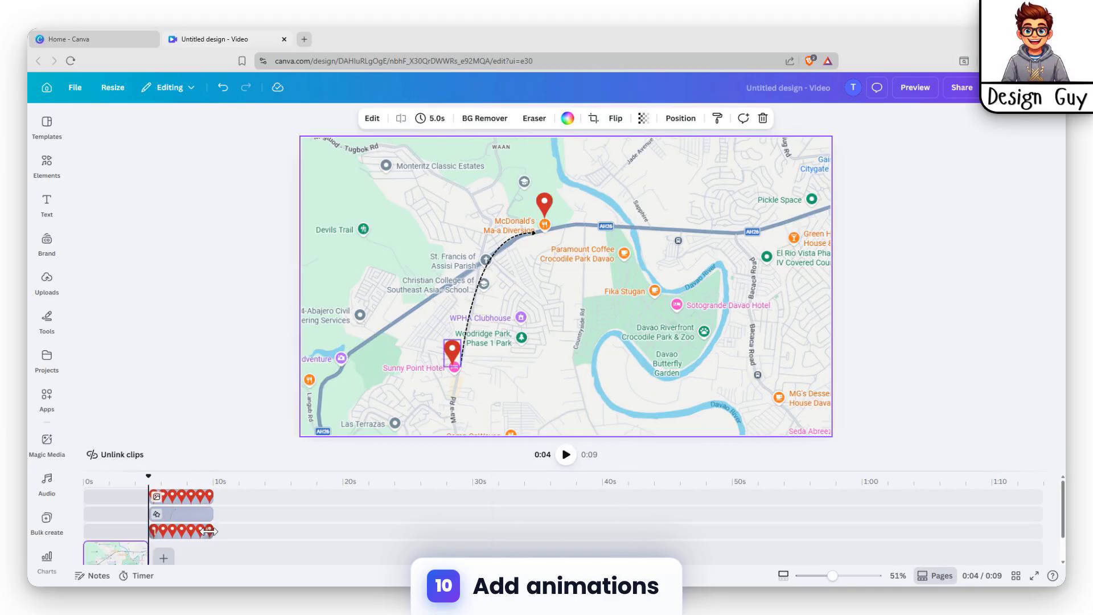
Sequence the clips within the map clip: Sunny Point Hotel pin for 2.6 s, dashed arrow for 1.3 s, McDonald's pin for 0.9 s.
drag(202, 533, 139, 525)
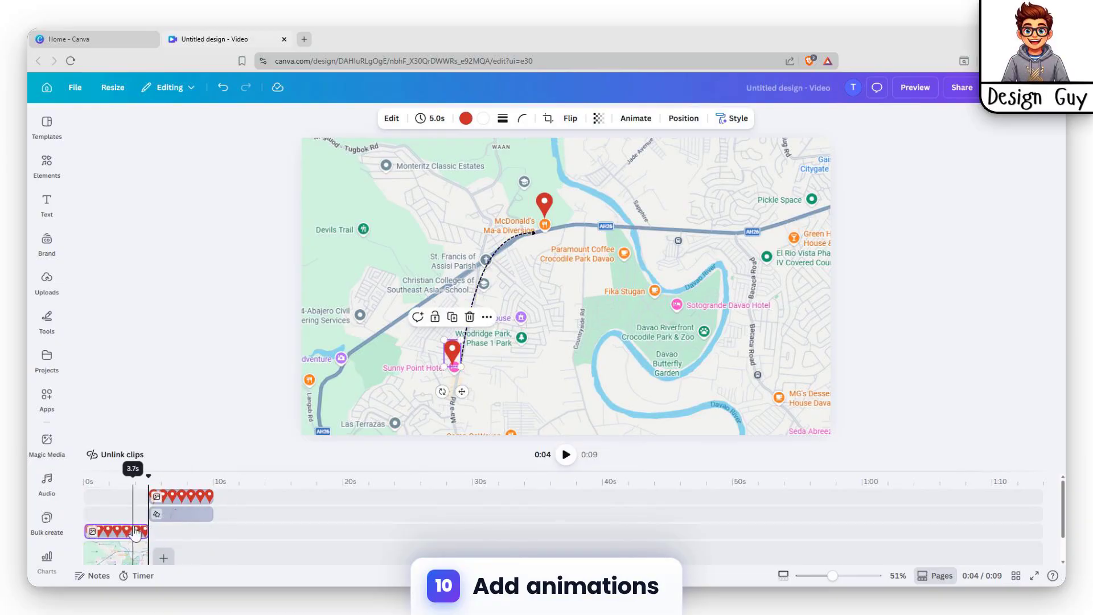
drag(147, 529, 171, 521)
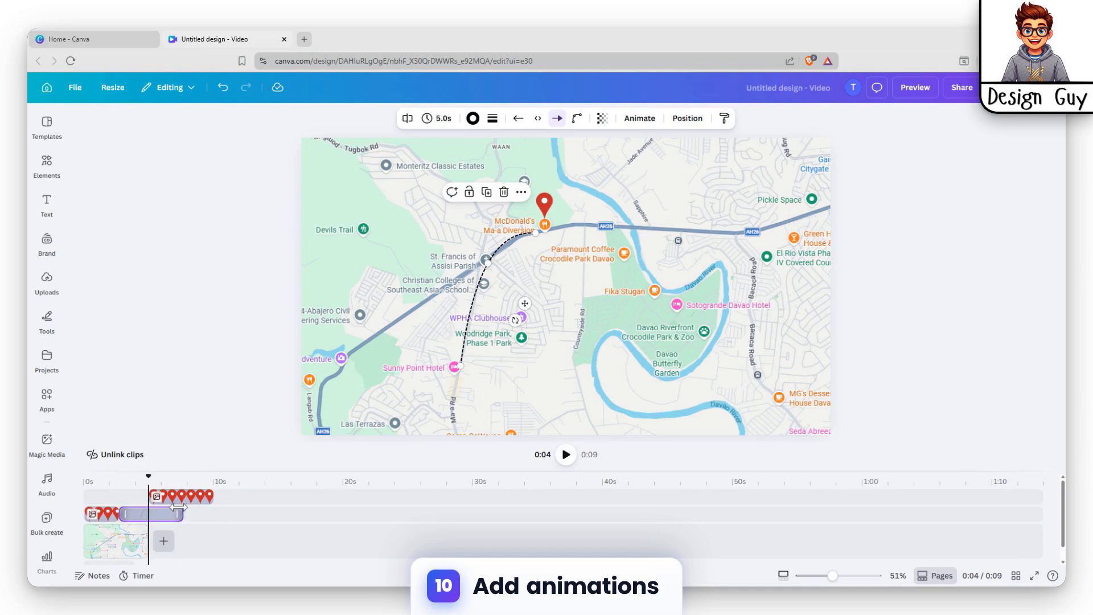
drag(178, 513, 130, 514)
drag(191, 500, 146, 497)
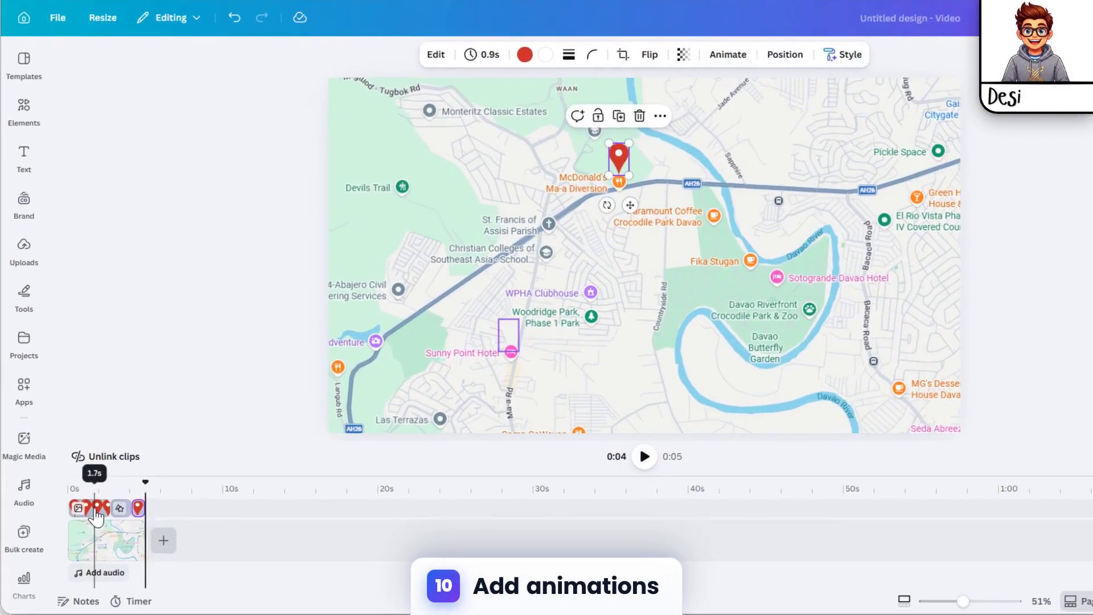
Apply the Pop animation to the Sunny Point Hotel pin.
click(104, 498)
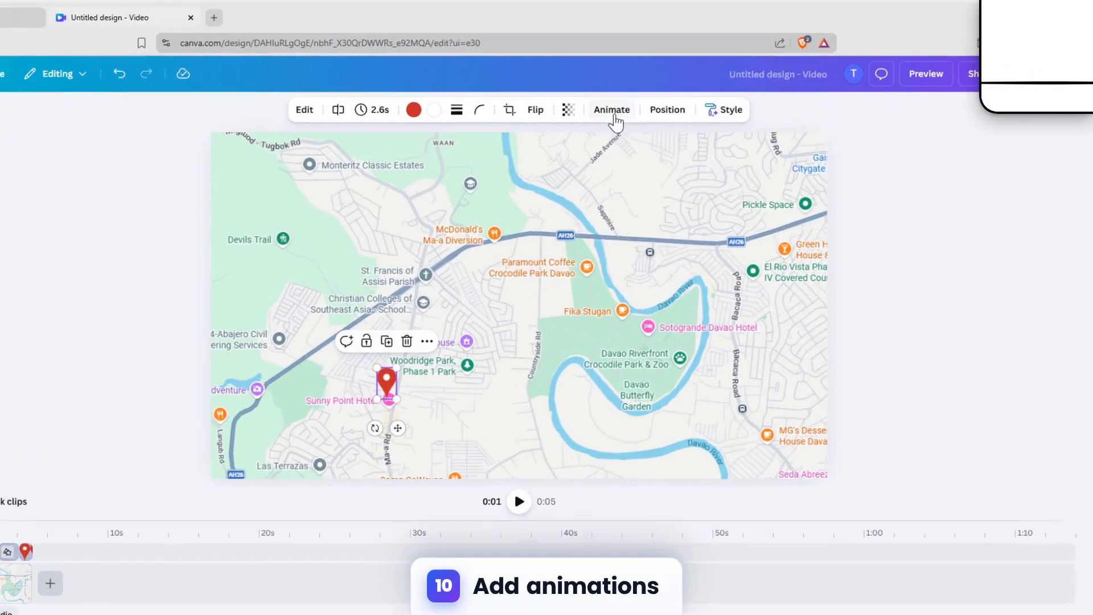
click(645, 118)
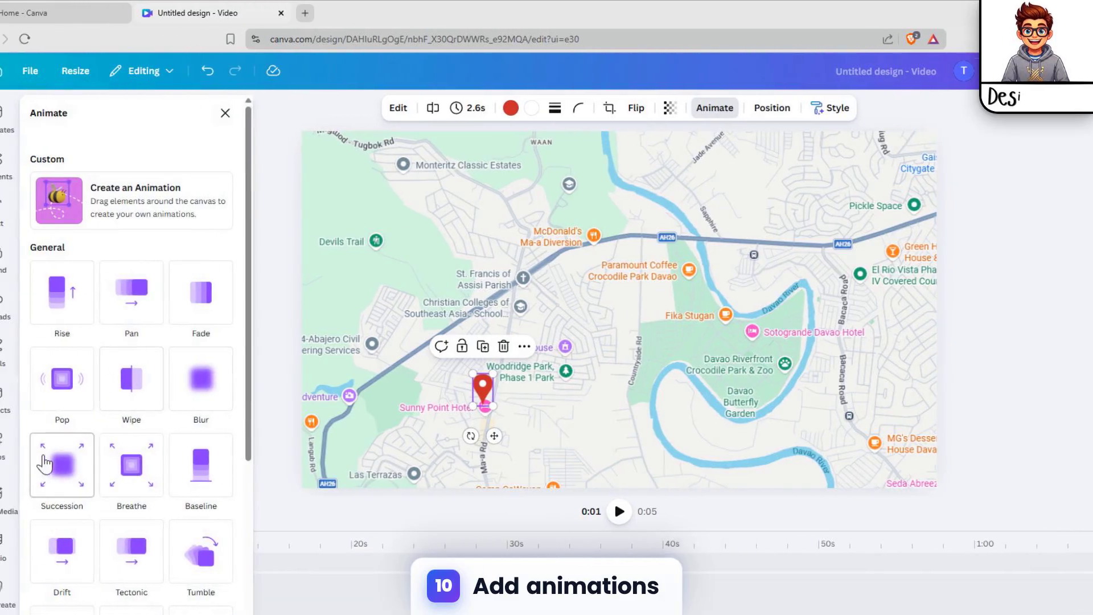
click(85, 379)
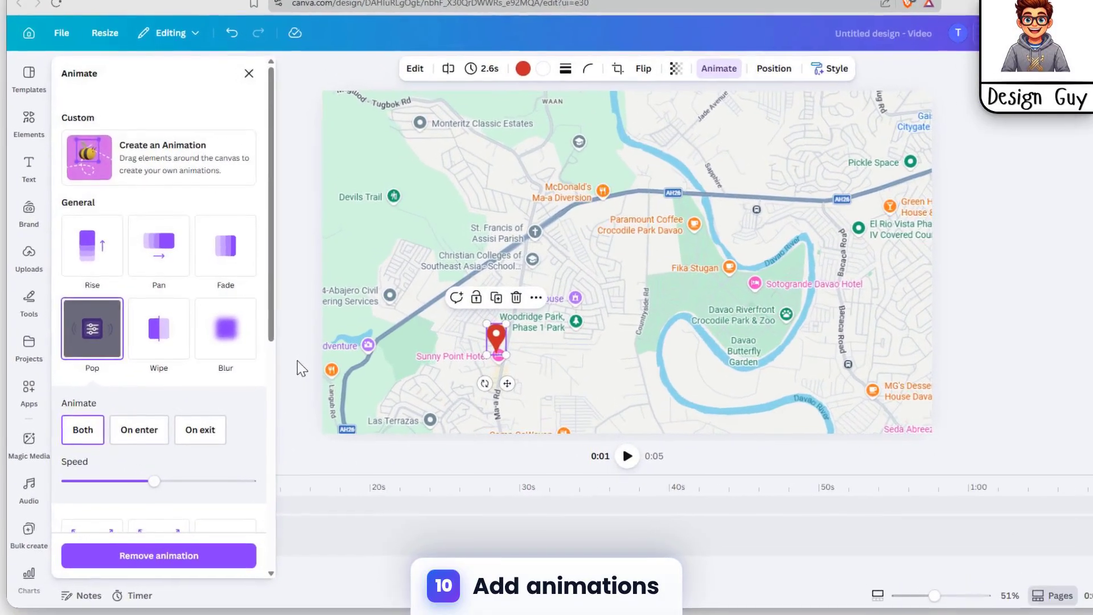
click(274, 376)
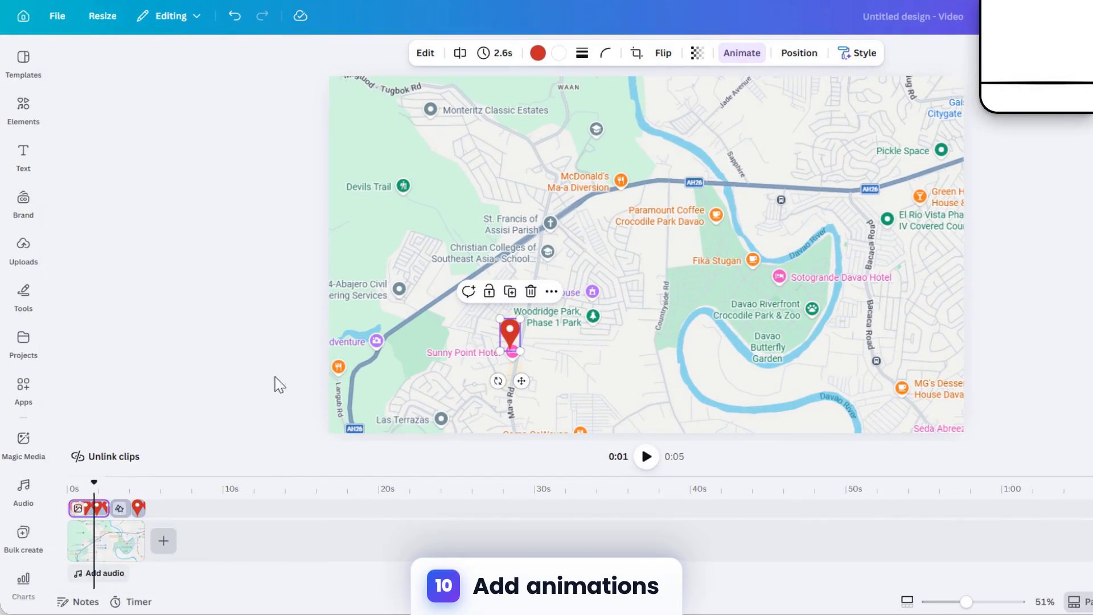
Apply the Pop animation to the McDonald's pin.
click(139, 509)
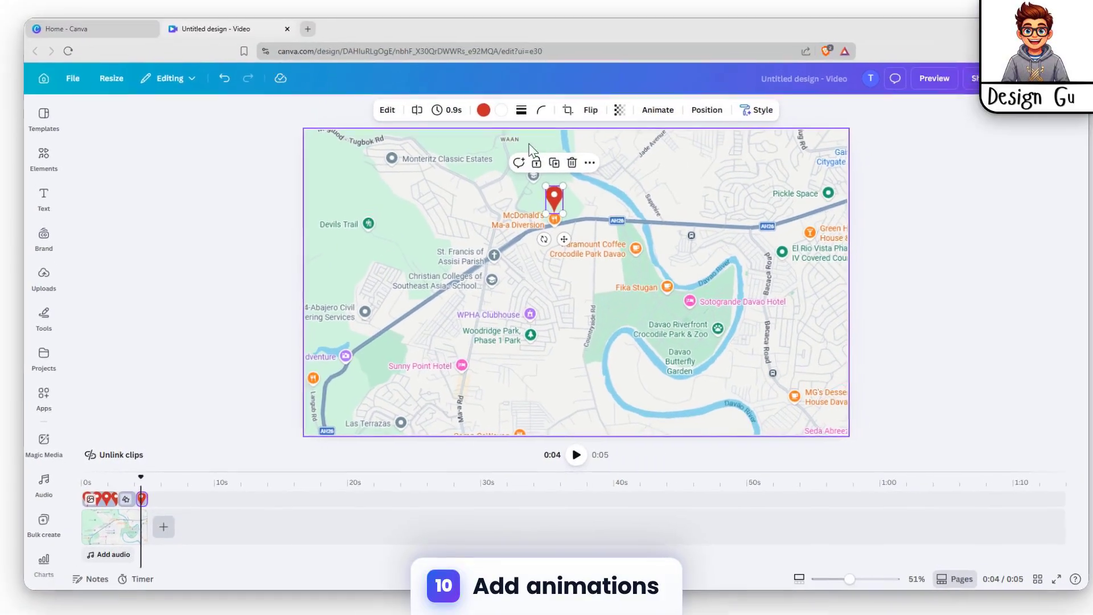
click(742, 52)
click(102, 350)
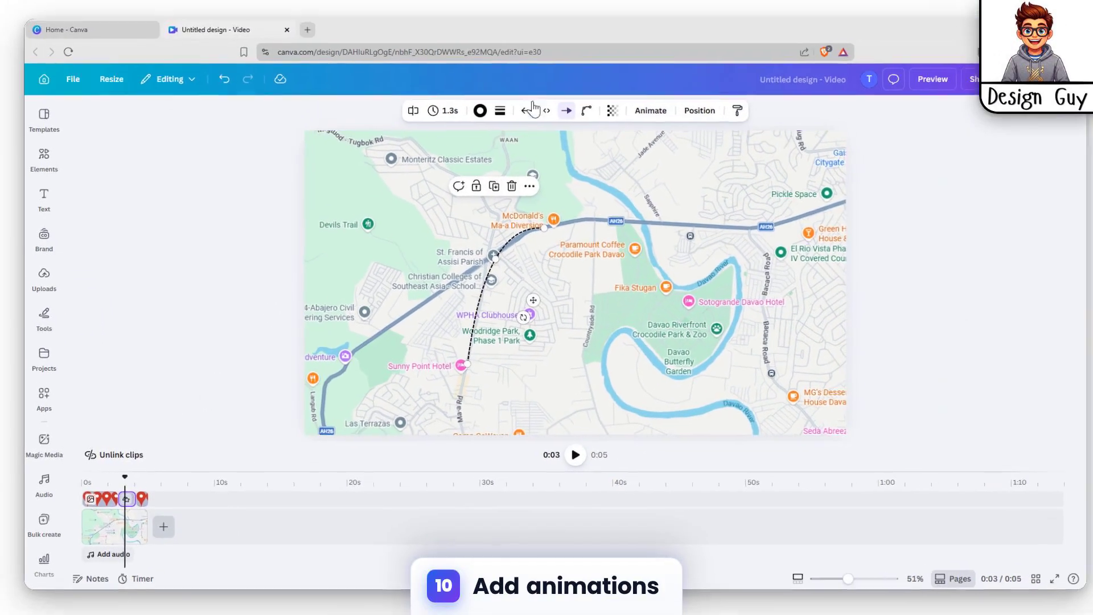
Apply the Wipe animation to the dashed arrow and increase its animation speed.
click(724, 59)
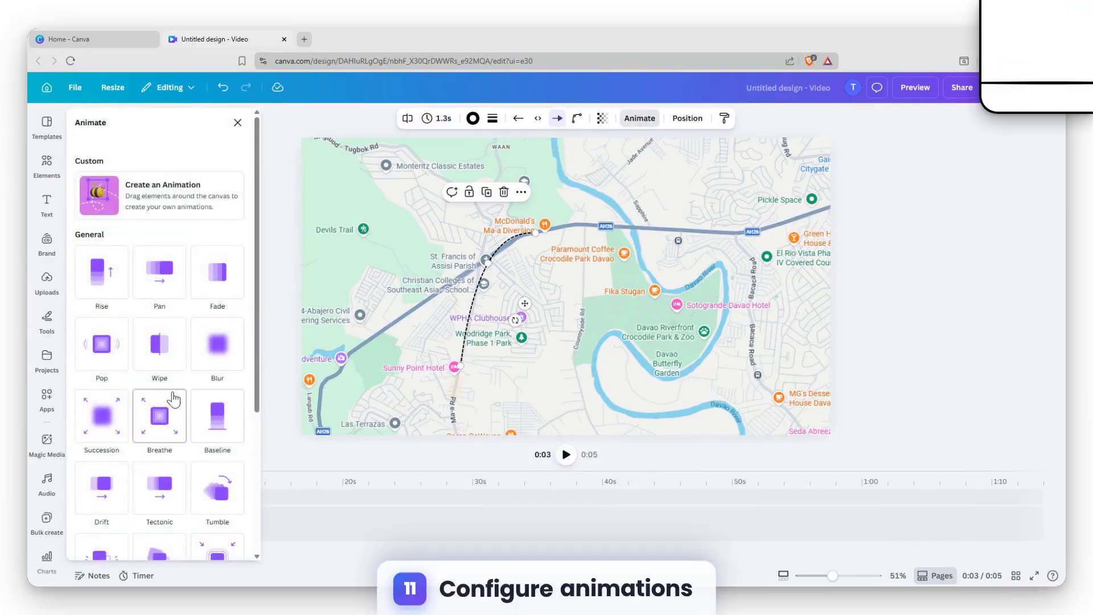
click(159, 346)
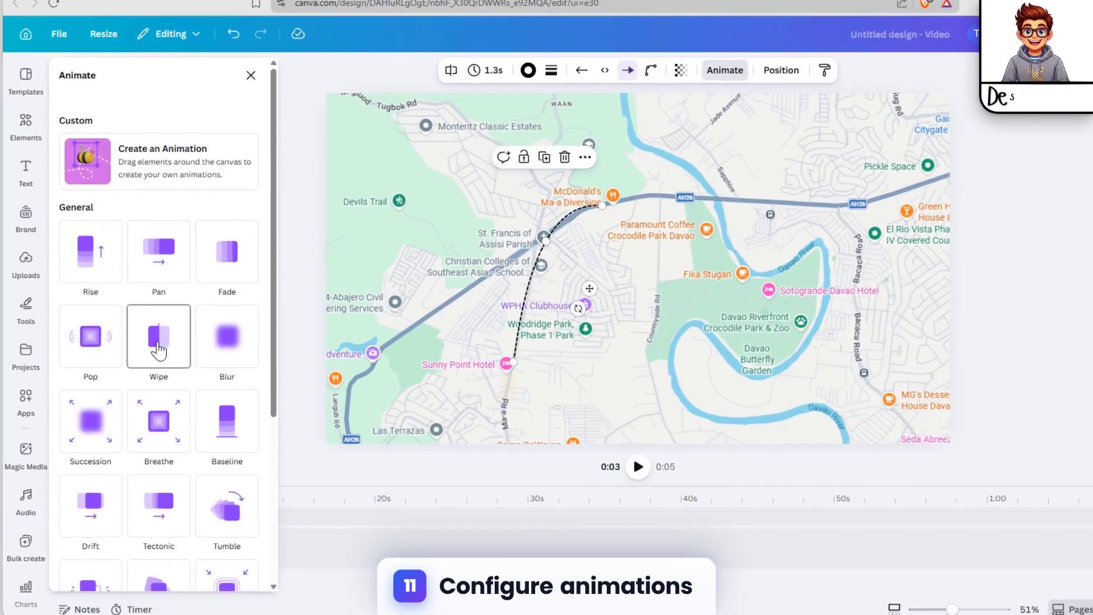
click(160, 350)
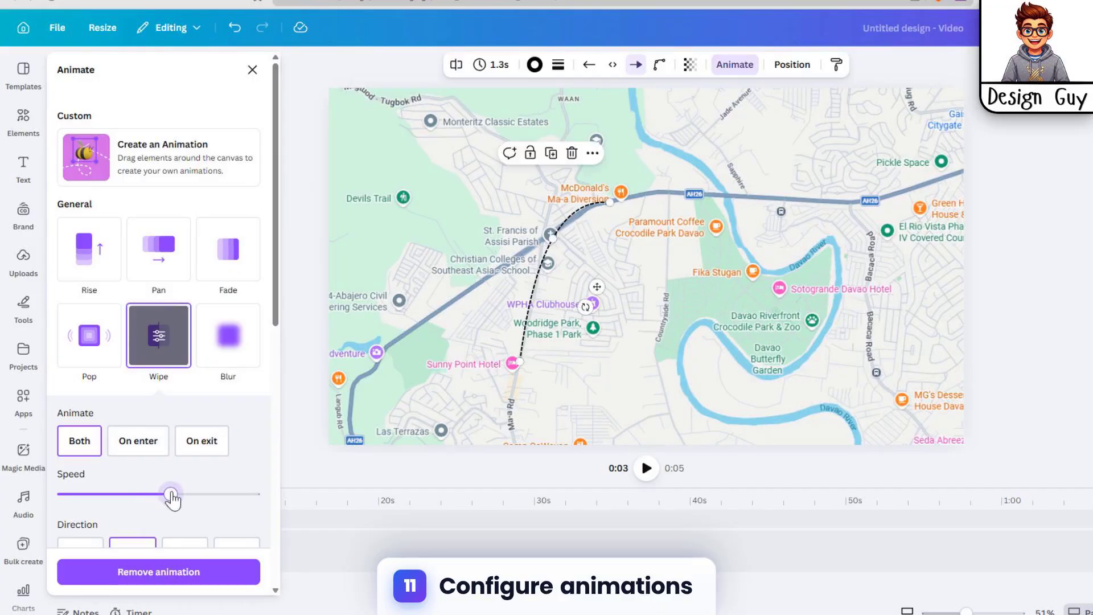
drag(193, 497, 245, 498)
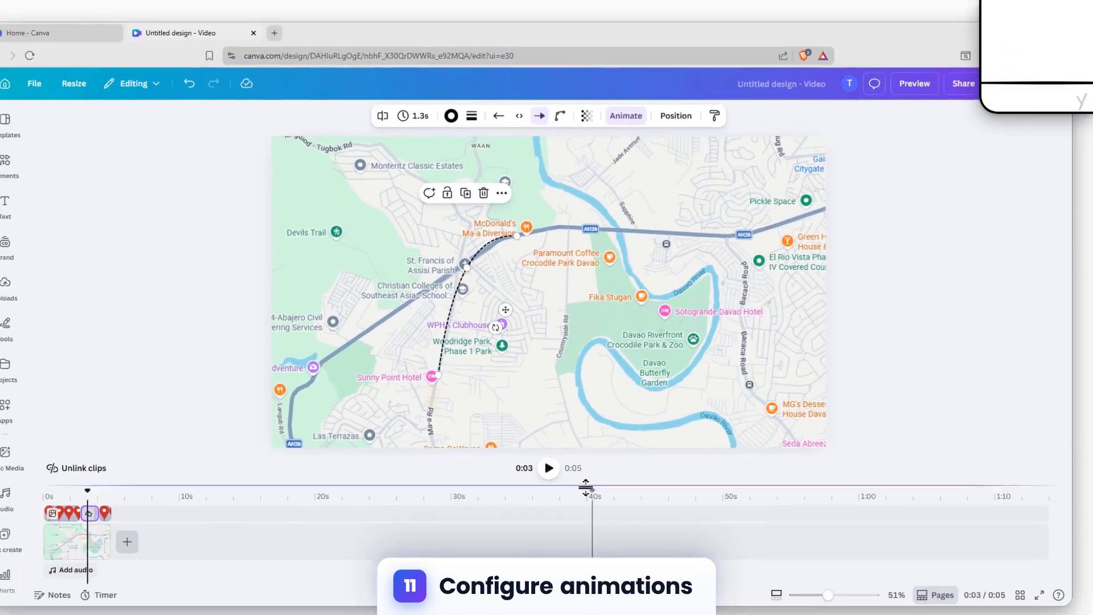
Play the video to check the animations of the pins and the dashed arrow.
click(548, 468)
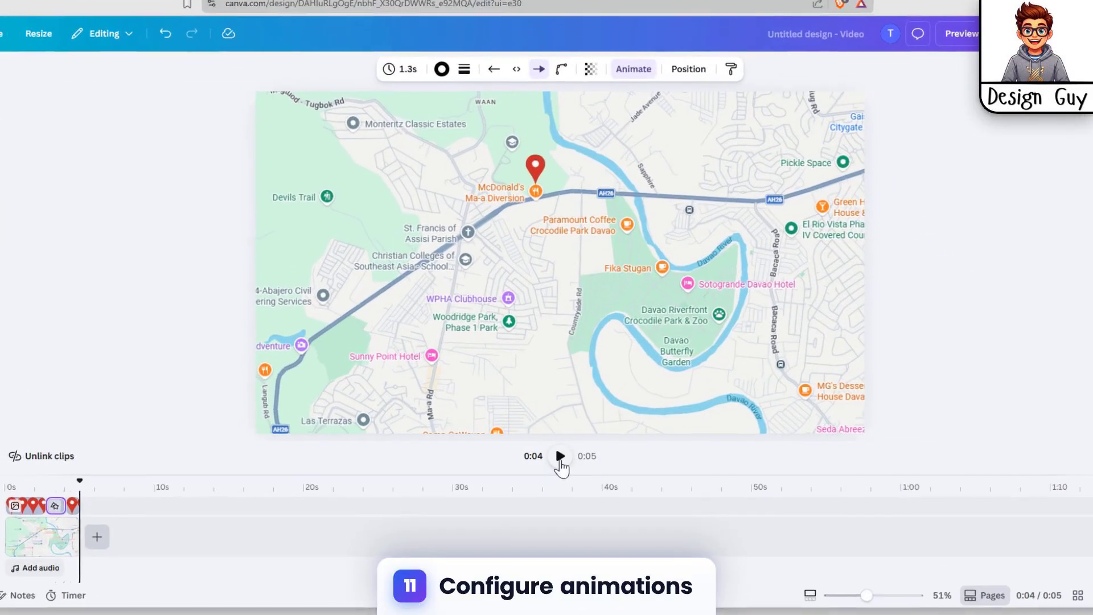
click(566, 455)
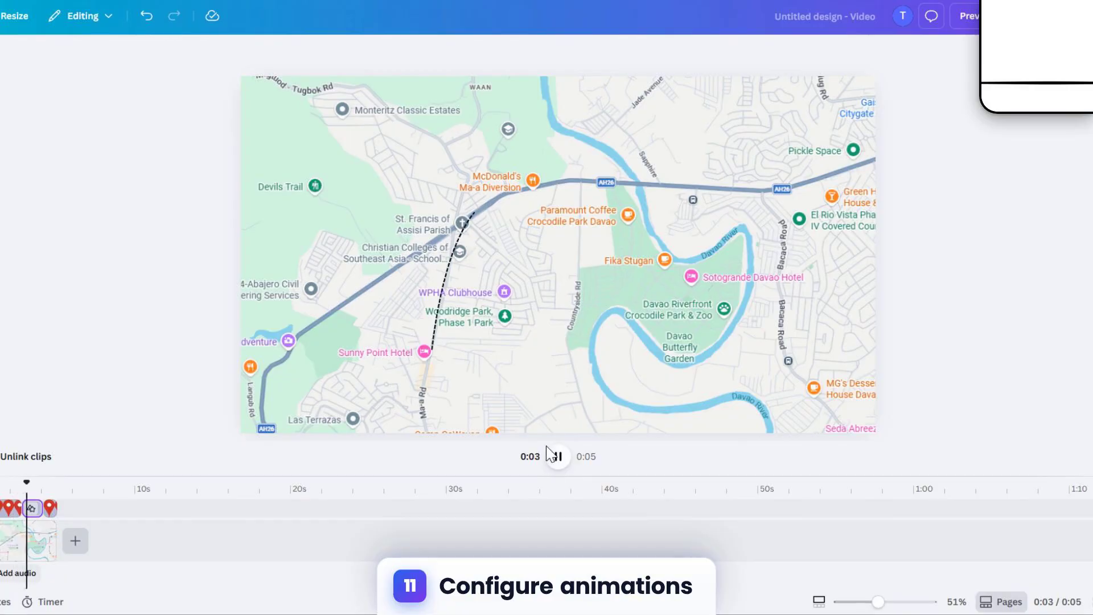
click(557, 456)
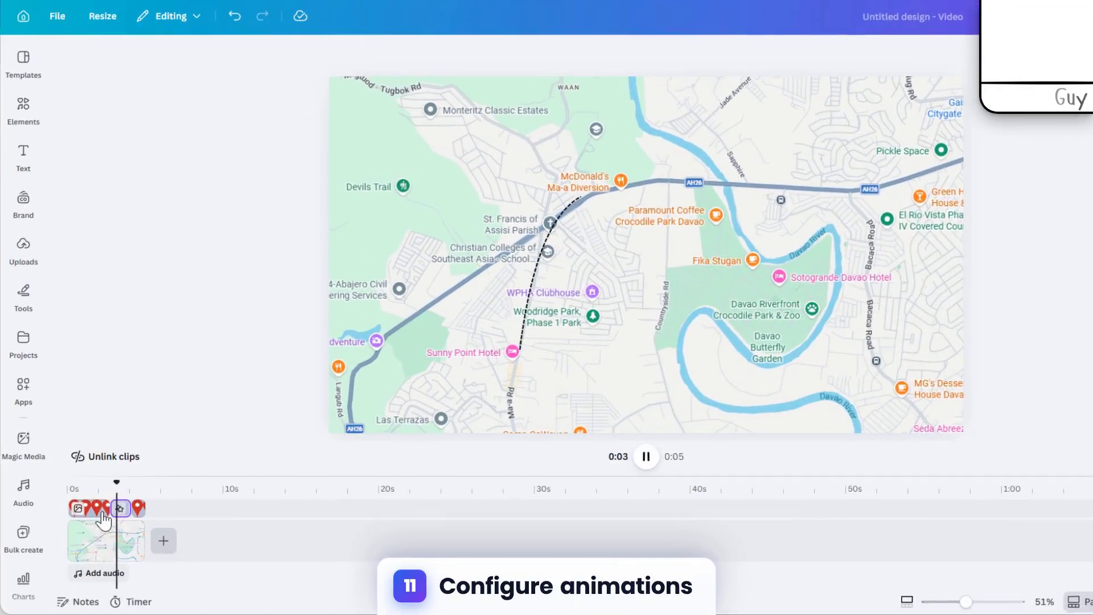
Extend the Sunny Point Hotel pin's clip to 4.0 s so it overlaps the arrow, and play the video to check the timing.
click(103, 519)
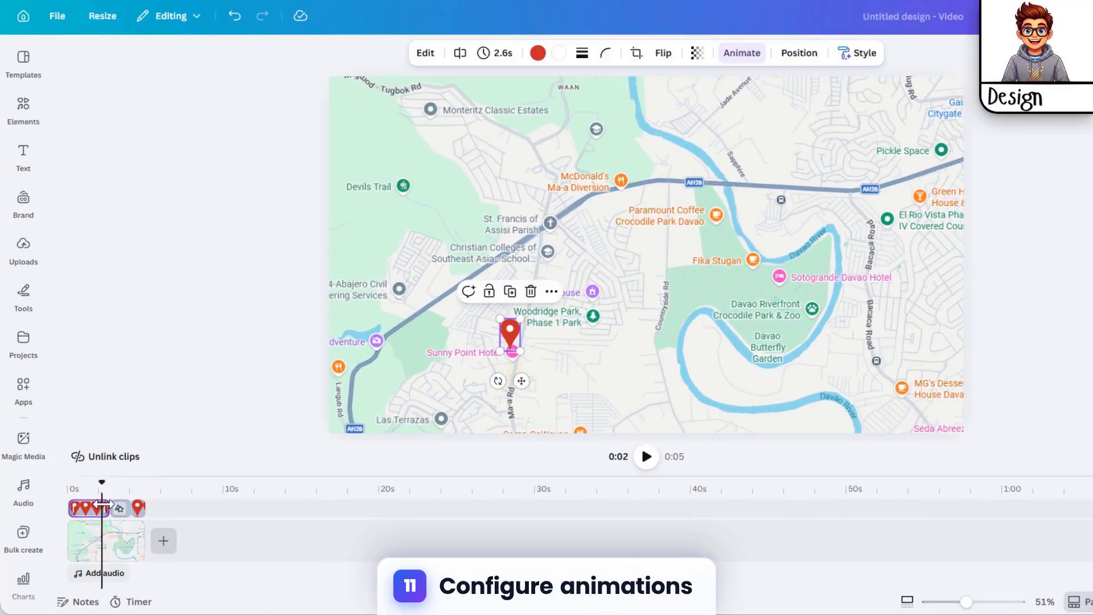
drag(102, 505, 124, 515)
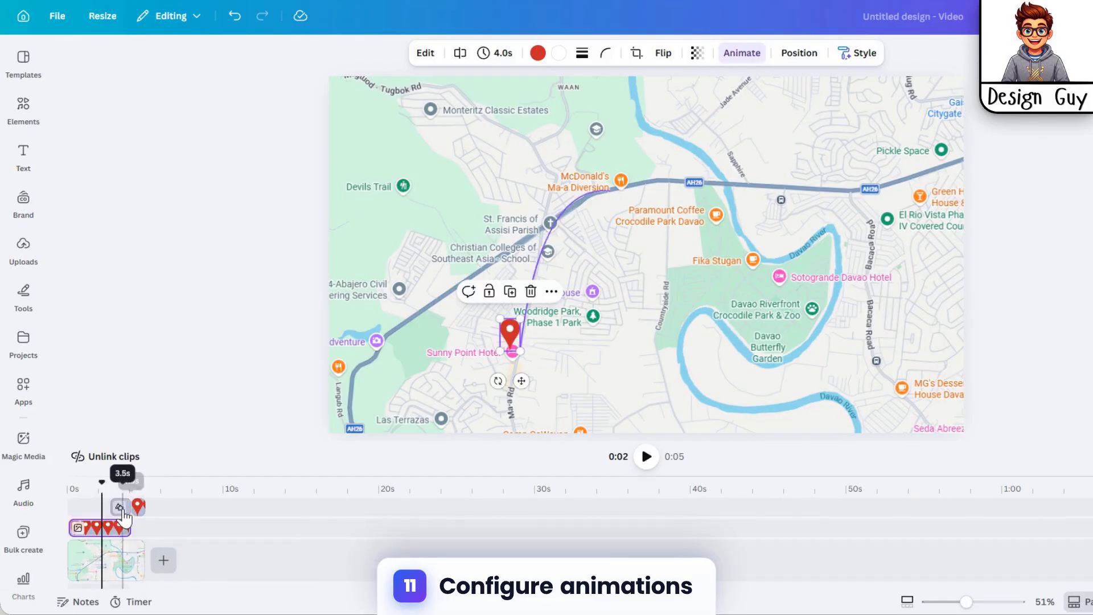
click(647, 457)
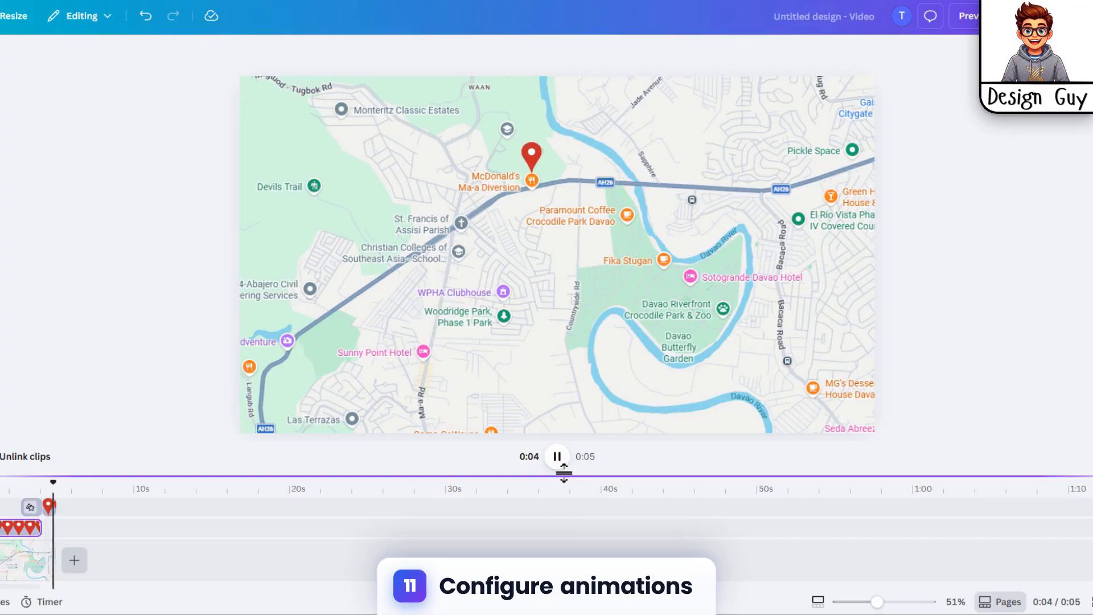
click(557, 459)
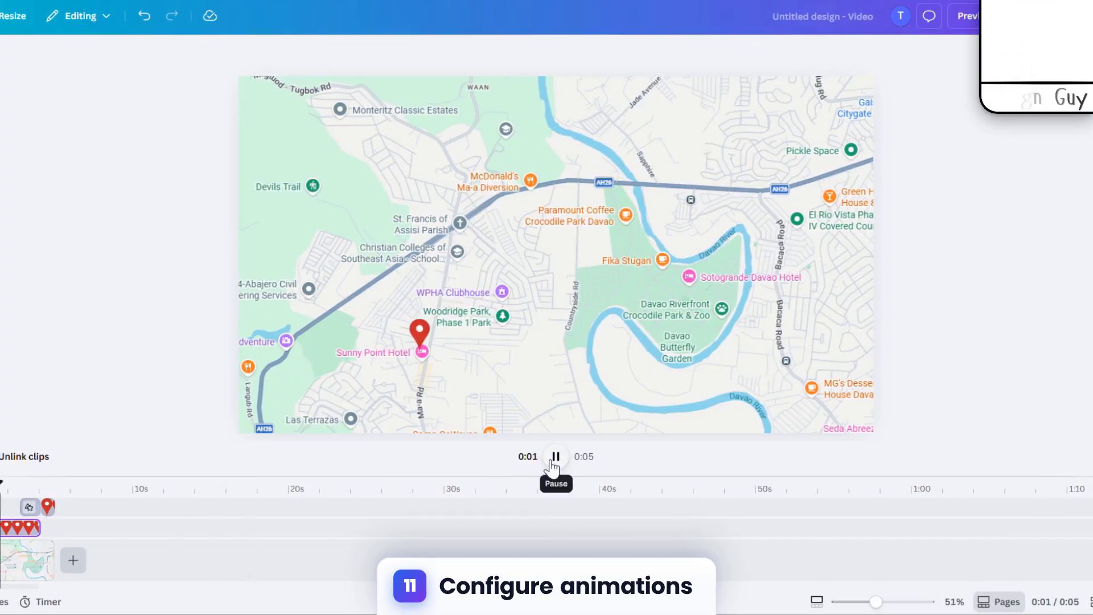
click(553, 468)
Extend the McDonald's pin's clip to 1.2 s with an earlier start overlapping the arrow, and preview the video.
click(51, 508)
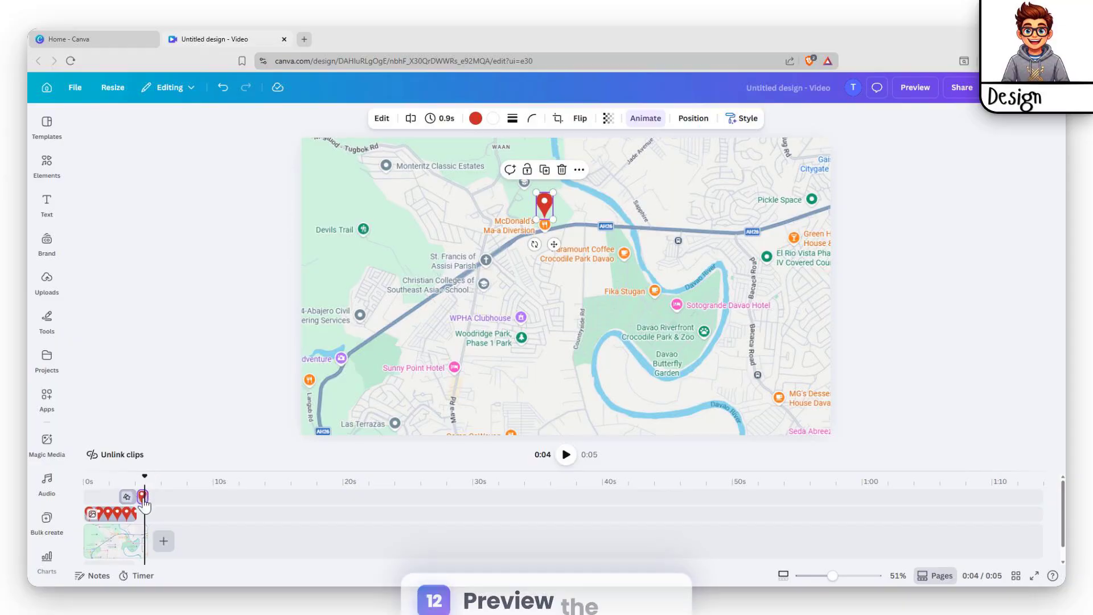
drag(132, 496, 136, 496)
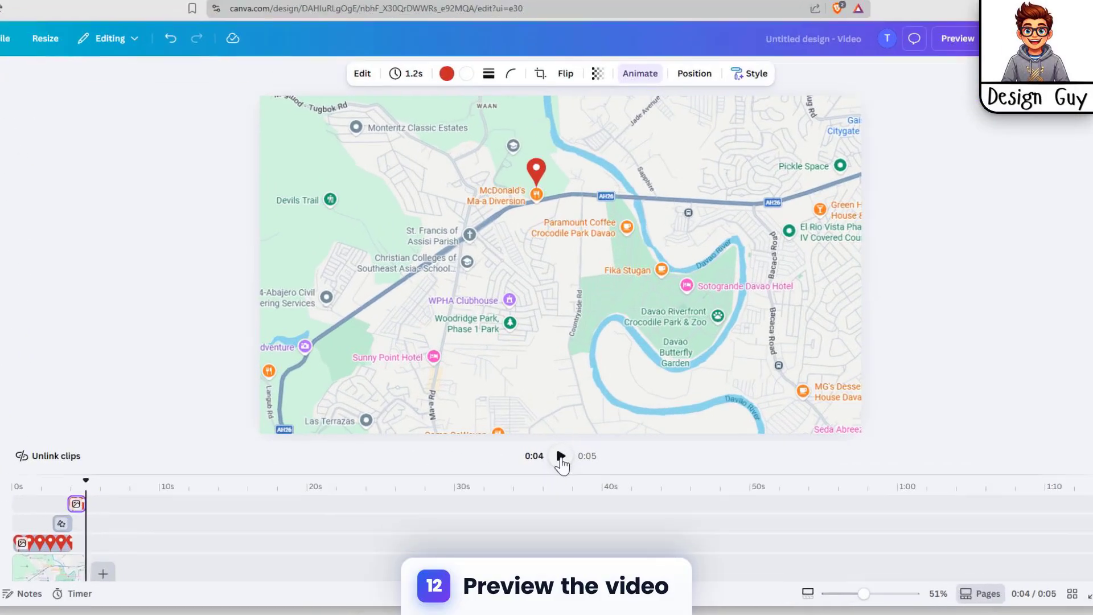
click(564, 455)
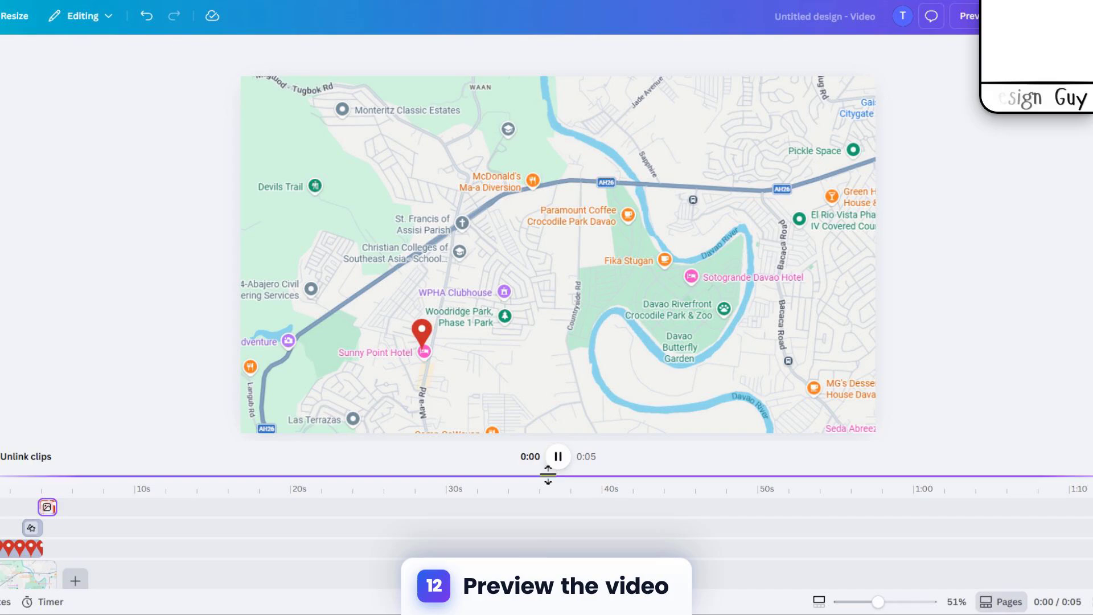